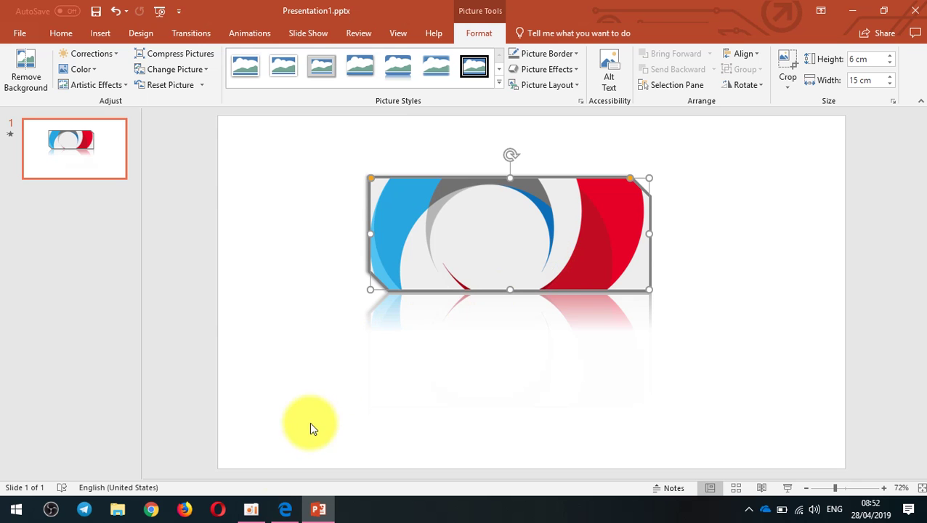
# Step: Glance at the tutorial PDF in Edge, then delete the reflected logo picture from slide 1
pyautogui.click(285, 509)
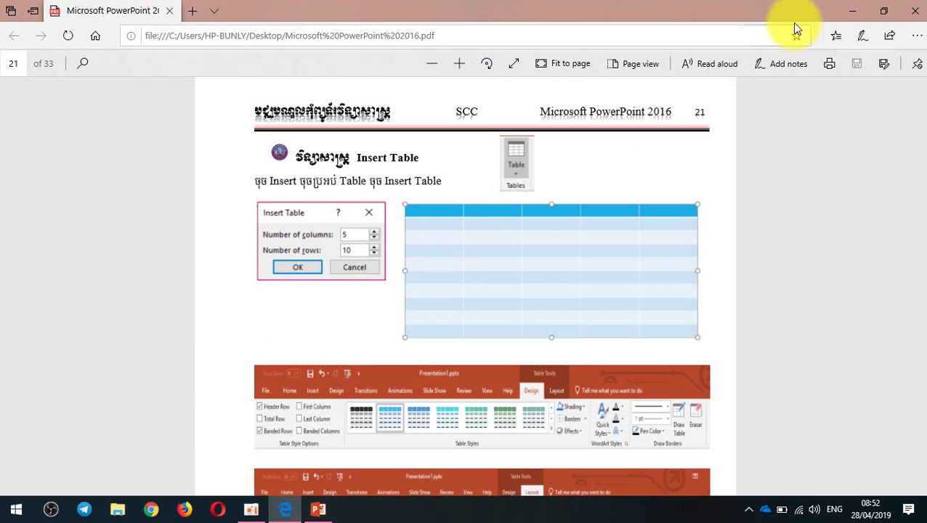
pyautogui.click(851, 11)
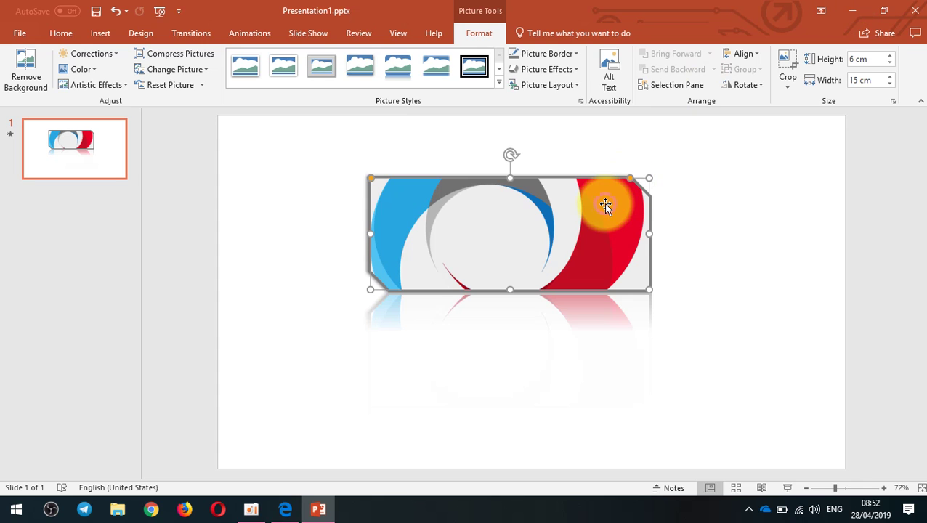
pyautogui.press('Delete')
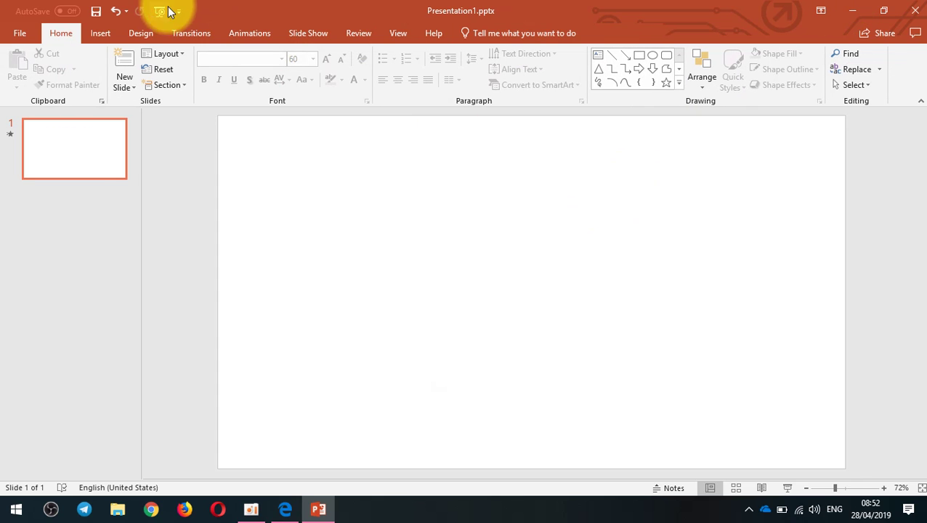
pyautogui.click(115, 26)
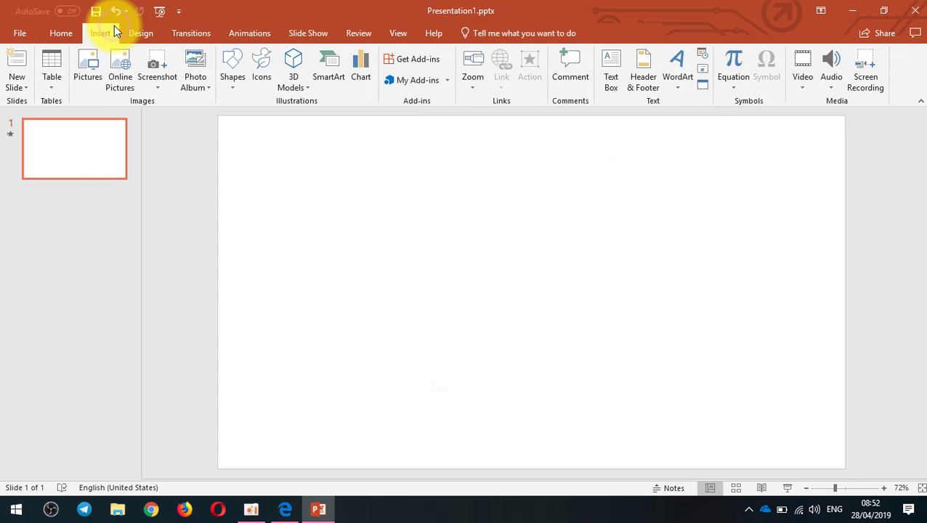
# Step: Insert a table with 5 columns and 10 rows through the Insert Table dialog
pyautogui.click(55, 82)
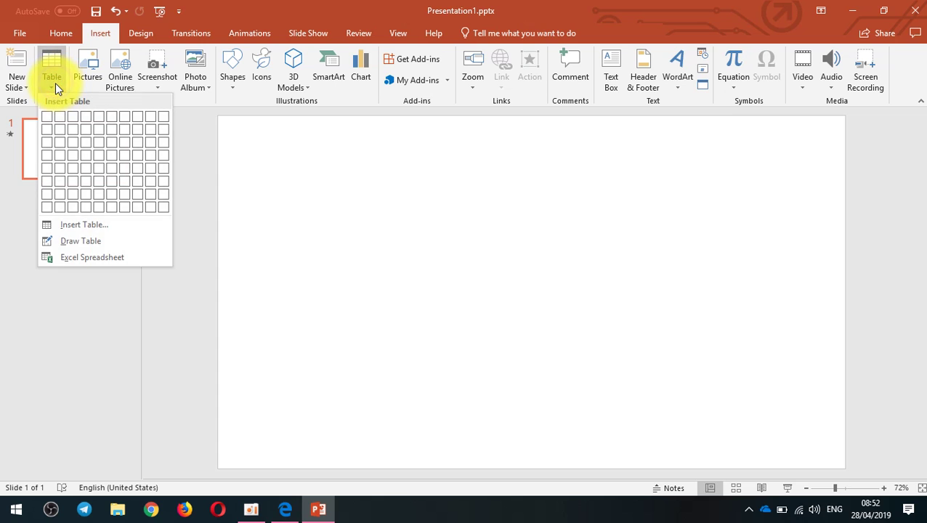
pyautogui.click(108, 224)
pyautogui.moveTo(432, 213); pyautogui.dragTo(462, 202)
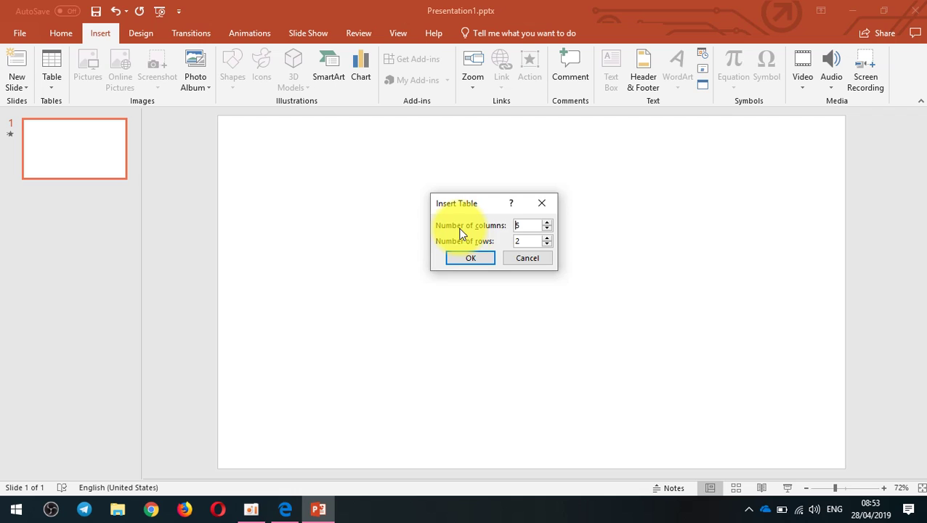
pyautogui.click(526, 226)
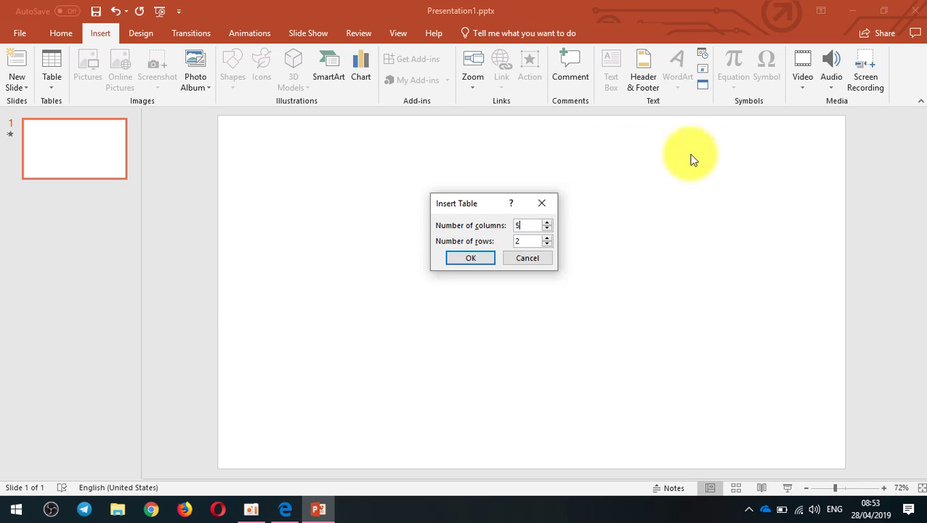
pyautogui.click(274, 152)
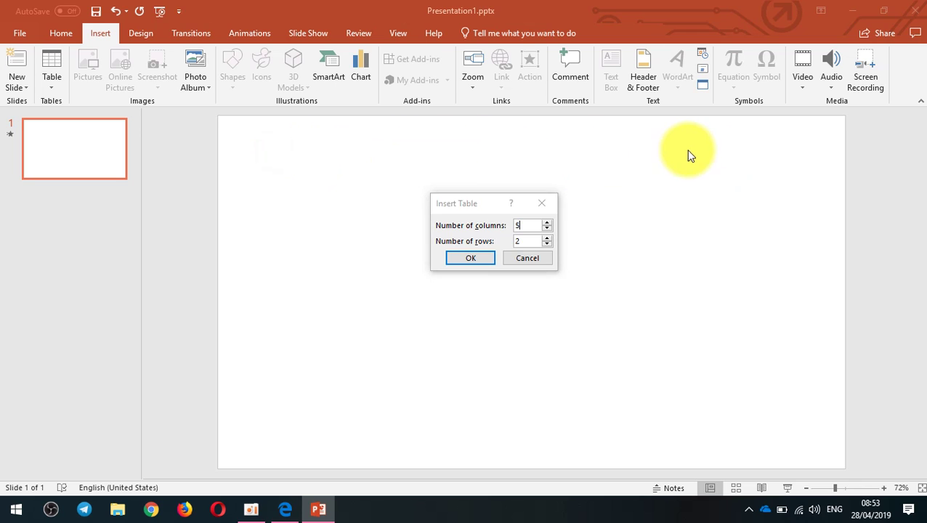
pyautogui.click(752, 148)
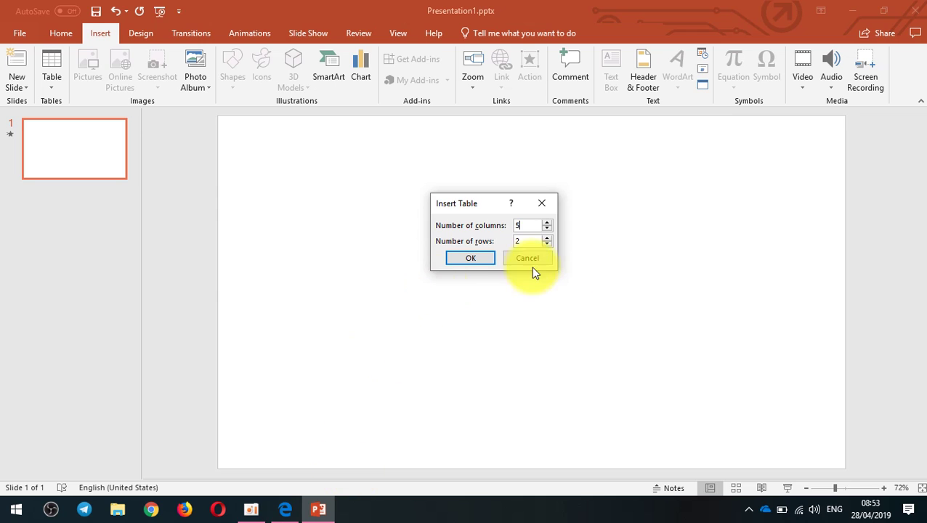
pyautogui.click(527, 242)
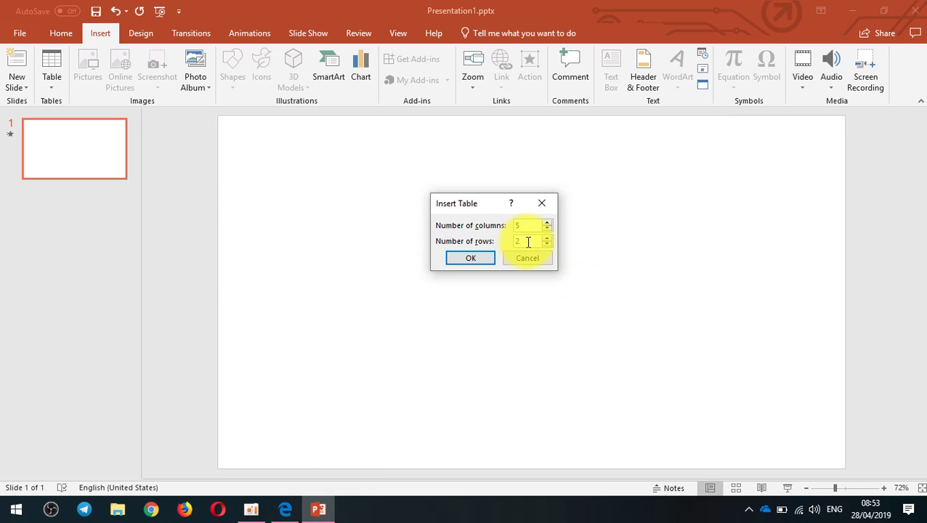
pyautogui.doubleClick(522, 241)
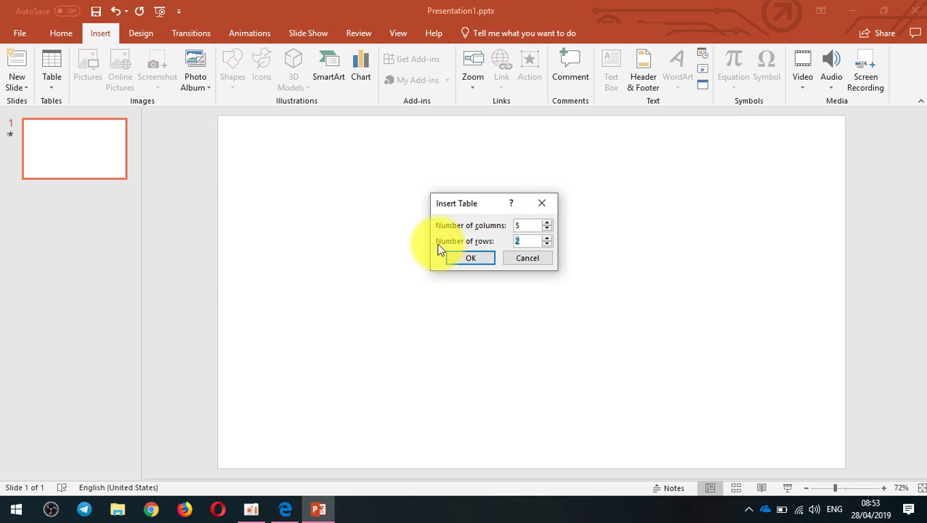
pyautogui.write('10')
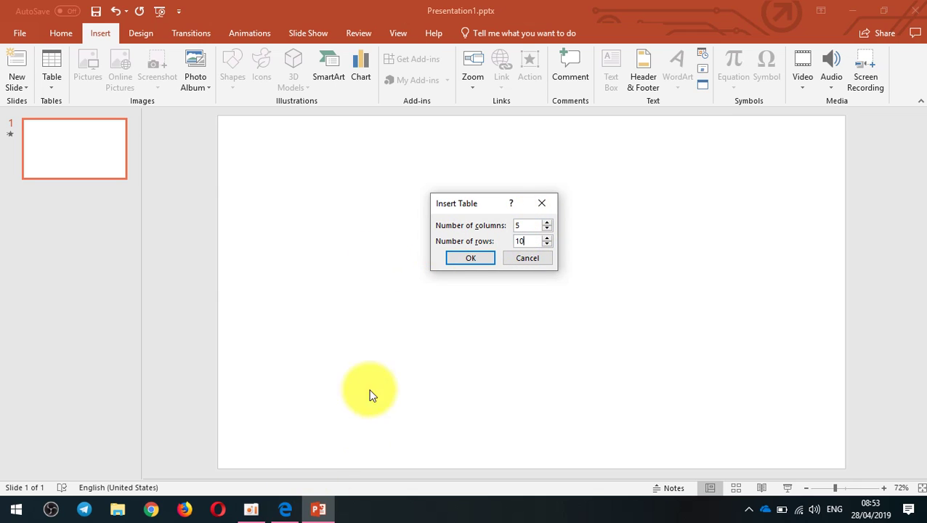
pyautogui.click(451, 262)
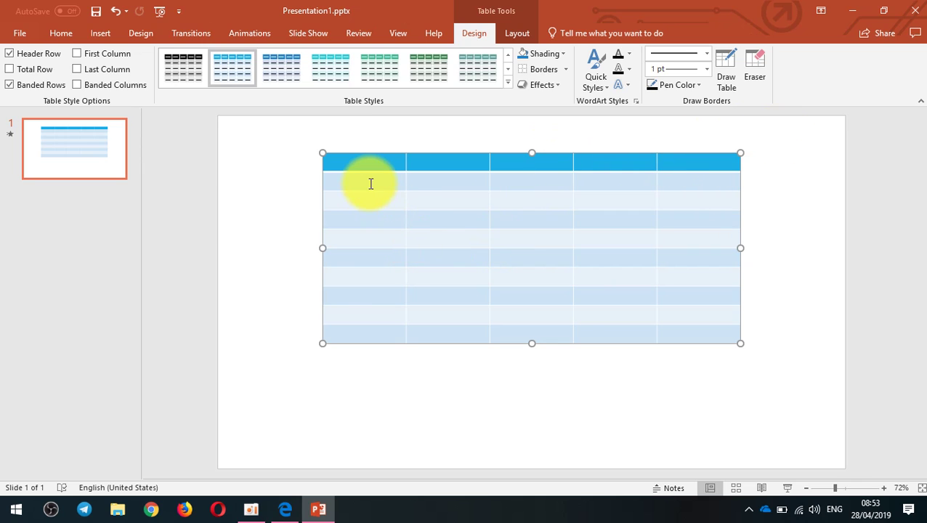
# Step: Step through the table's first-column cells from row 2 down to the last row
pyautogui.click(364, 182)
pyautogui.click(362, 201)
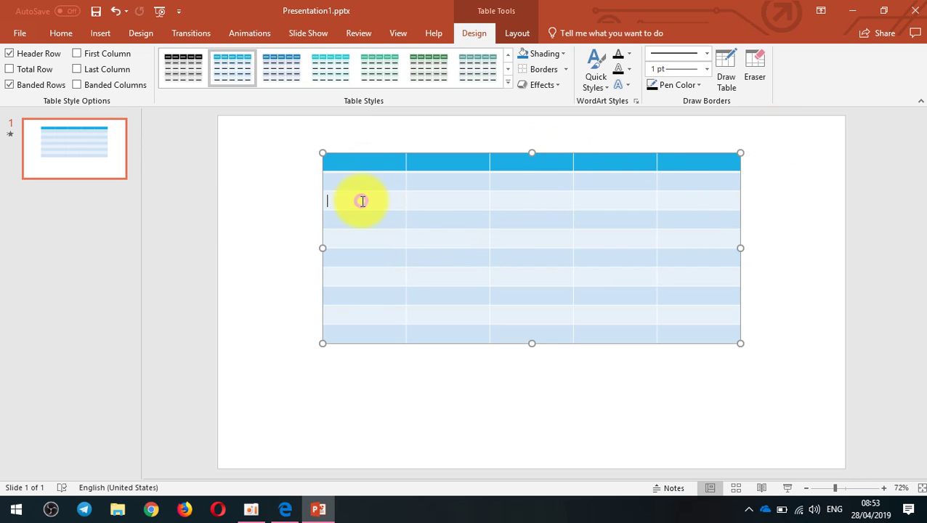
pyautogui.click(360, 218)
pyautogui.click(367, 240)
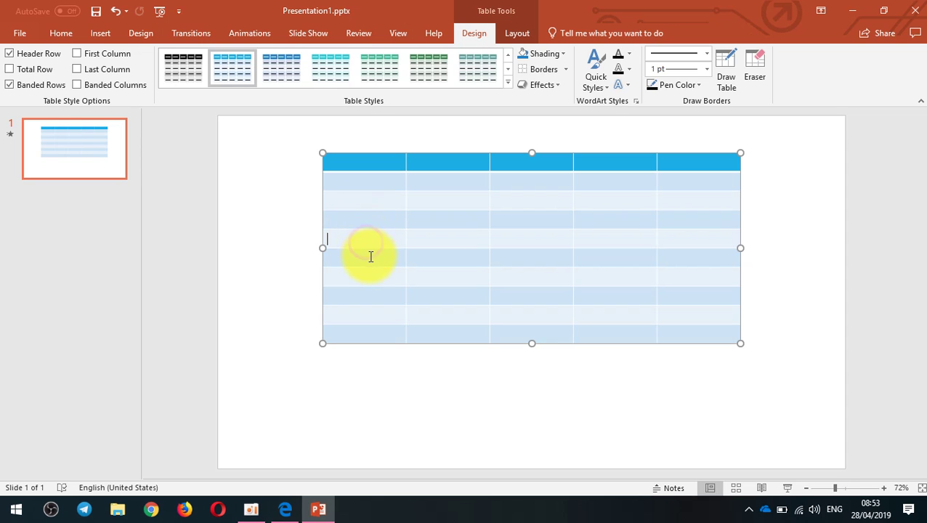
pyautogui.click(370, 264)
pyautogui.click(367, 276)
pyautogui.click(370, 296)
pyautogui.click(374, 317)
pyautogui.click(373, 334)
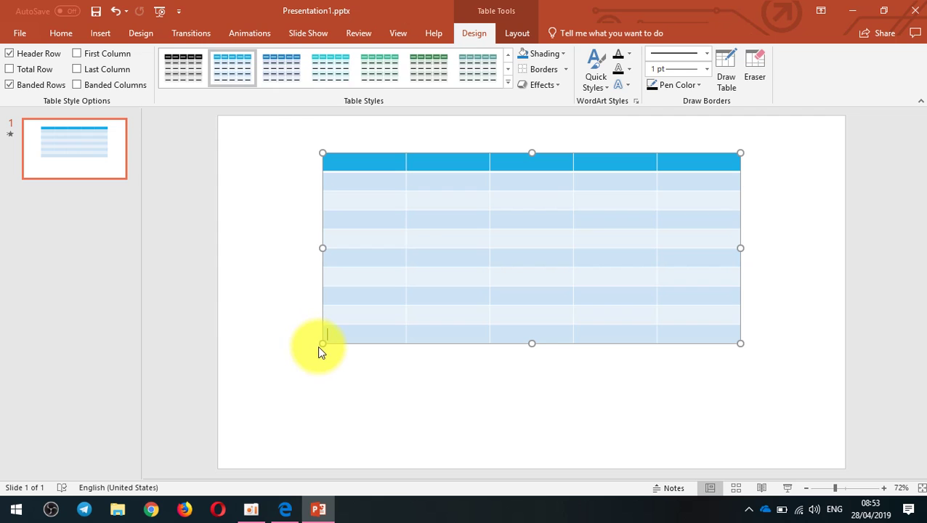
# Step: Stretch the table to span most of the slide and nudge it slightly upward
pyautogui.moveTo(323, 343); pyautogui.dragTo(259, 376)
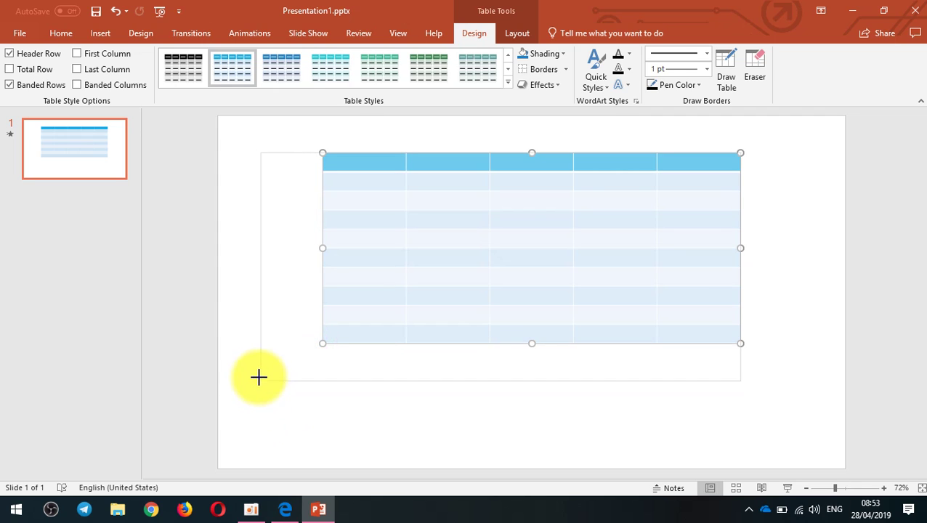
pyautogui.moveTo(259, 377); pyautogui.dragTo(238, 434)
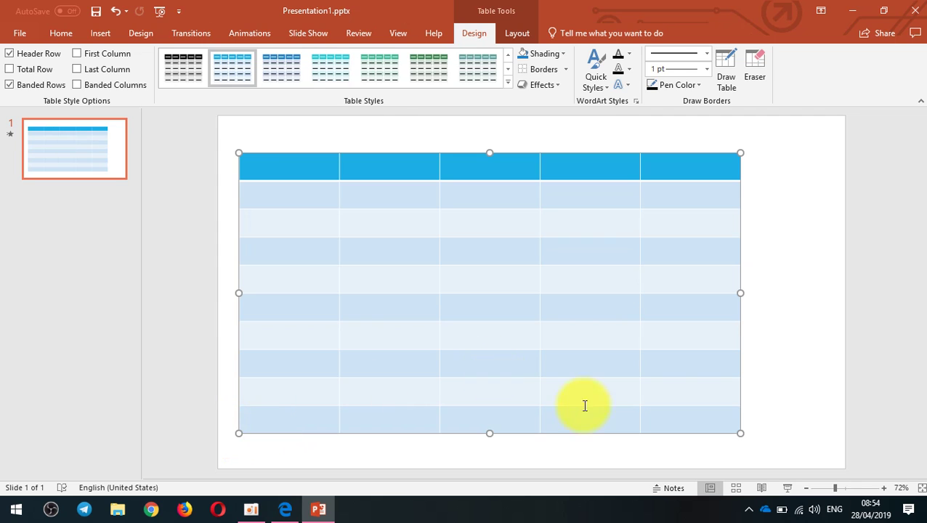
pyautogui.moveTo(739, 152); pyautogui.dragTo(821, 151)
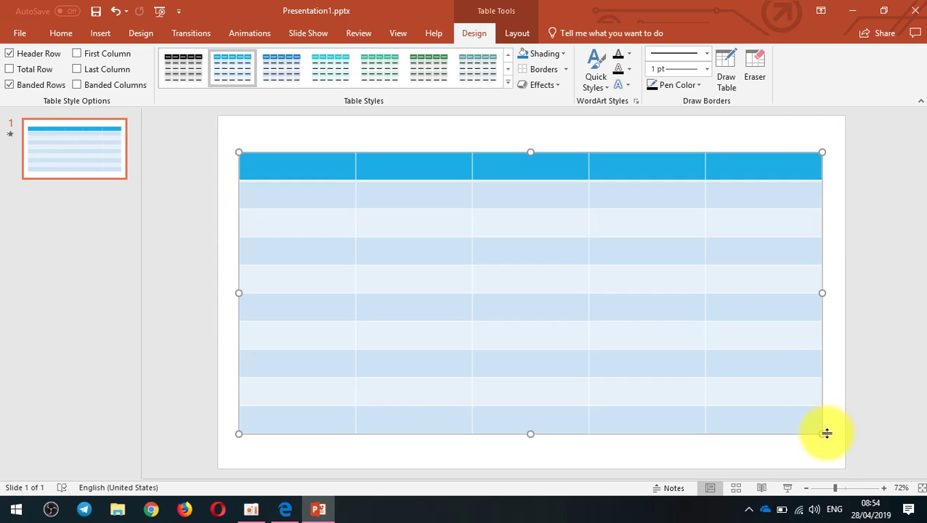
pyautogui.moveTo(823, 433); pyautogui.dragTo(827, 452)
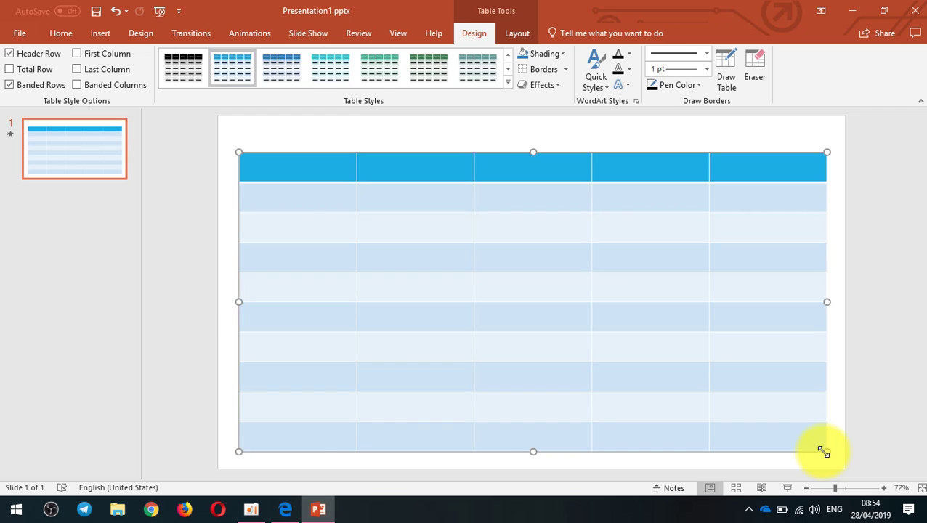
pyautogui.click(858, 316)
pyautogui.click(608, 166)
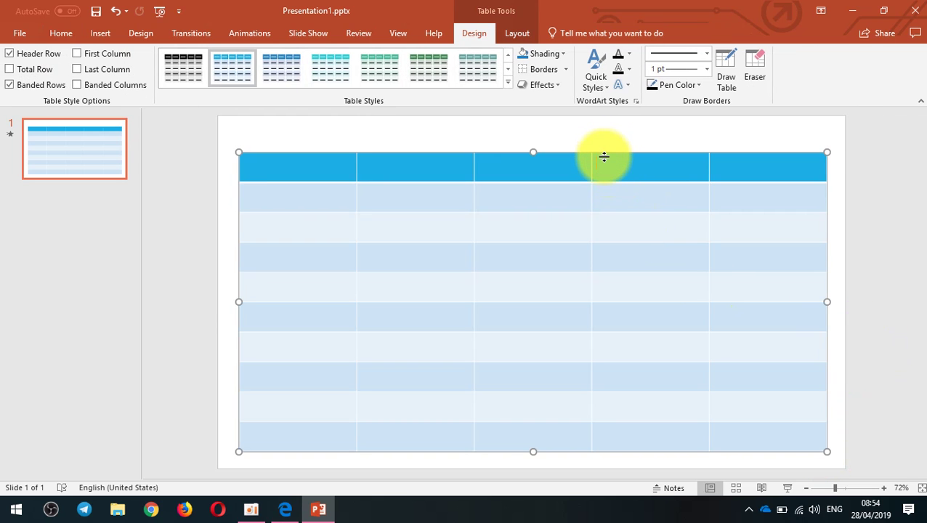
pyautogui.moveTo(602, 151); pyautogui.dragTo(602, 141)
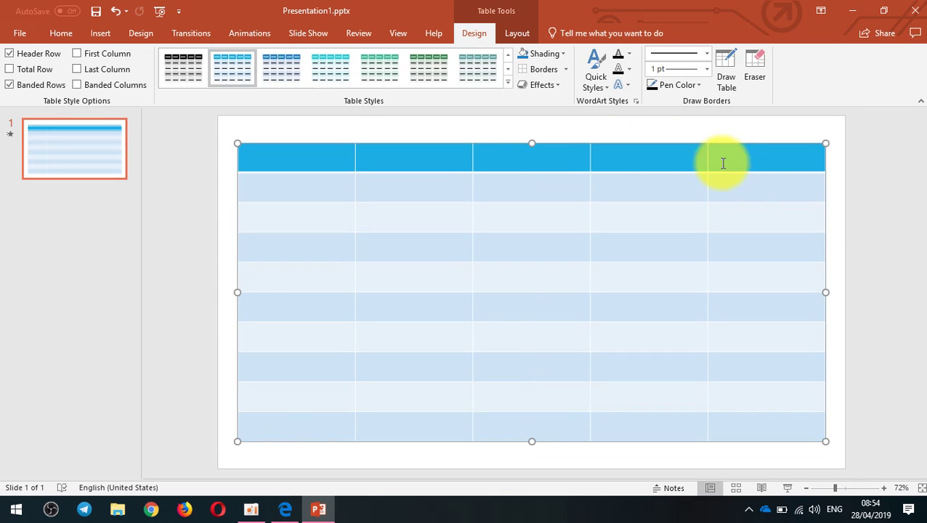
pyautogui.click(855, 224)
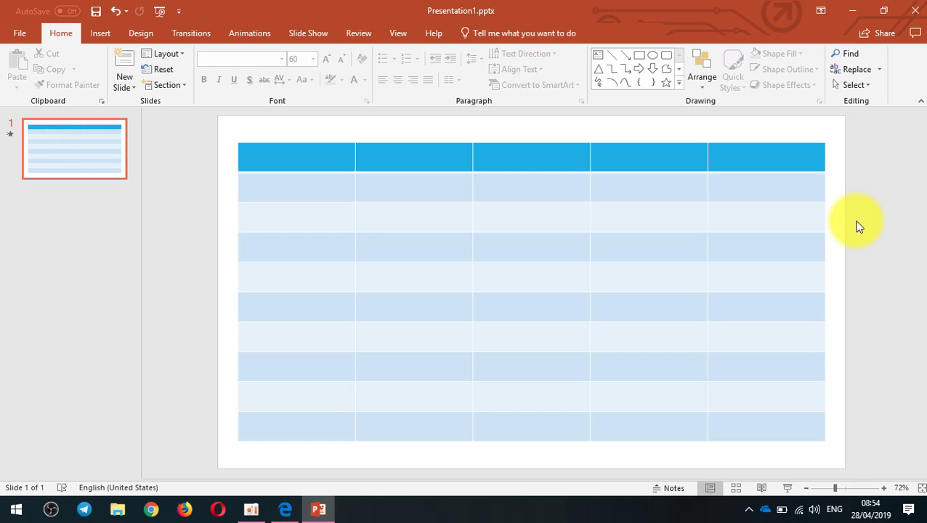
# Step: Apply the plain Table Grid style to the table, then bring the tutorial PDF back up
pyautogui.click(592, 160)
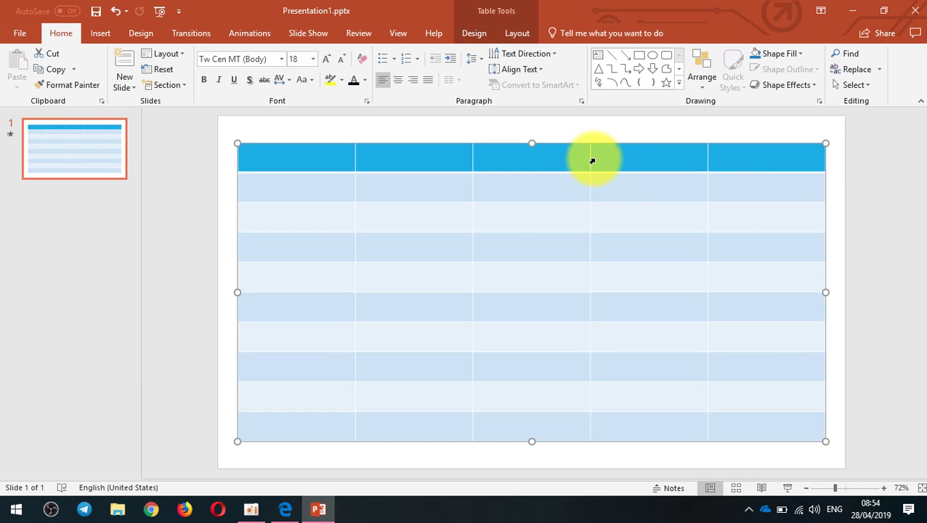
pyautogui.click(488, 34)
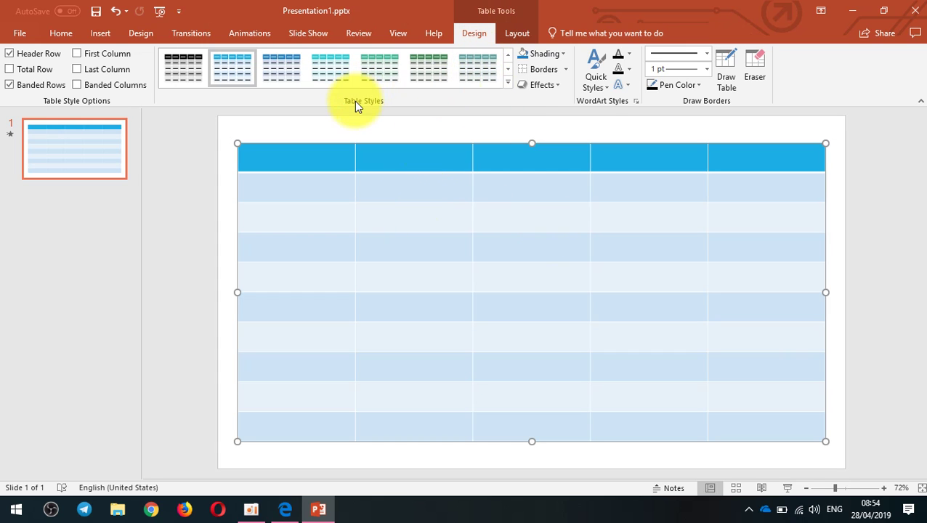
pyautogui.click(508, 81)
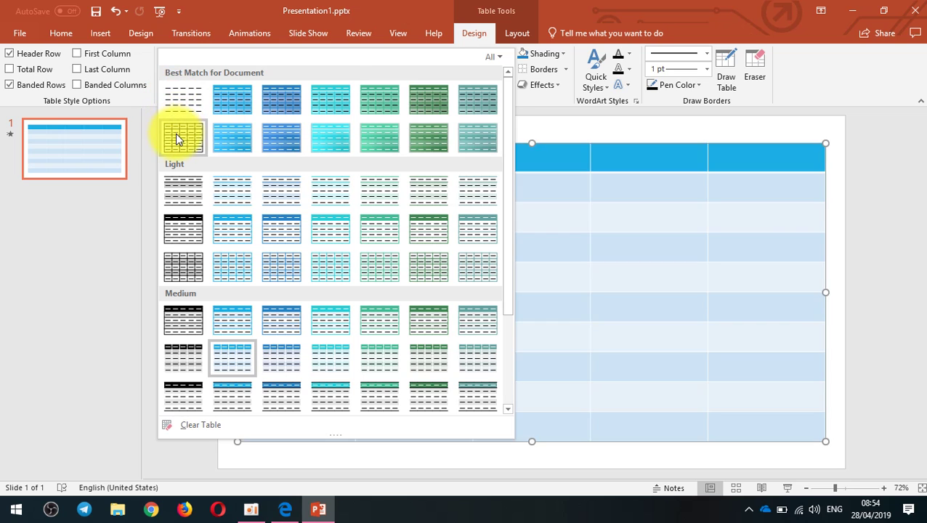
pyautogui.click(175, 133)
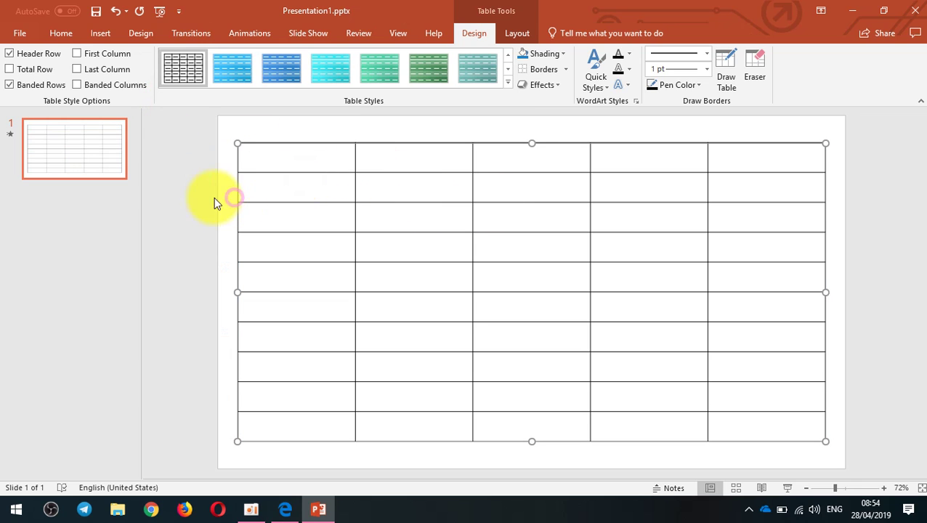
pyautogui.click(188, 202)
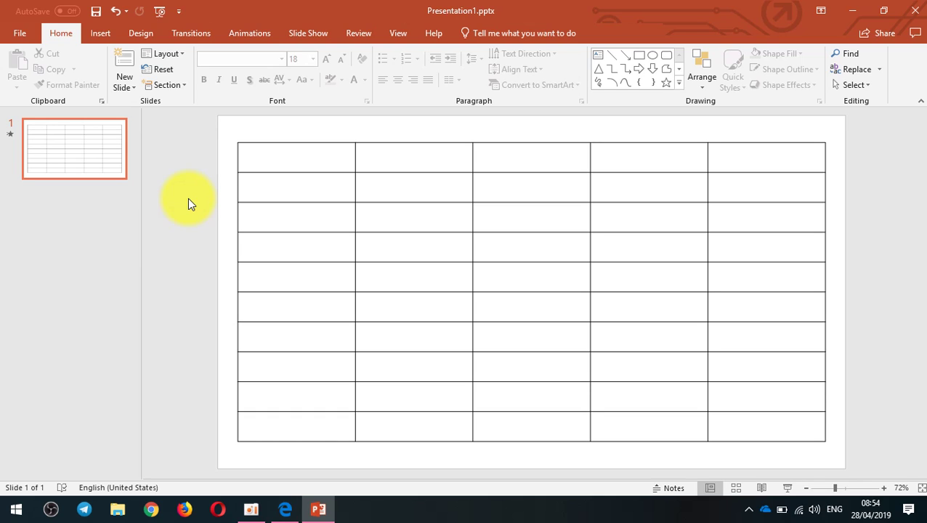
pyautogui.click(312, 151)
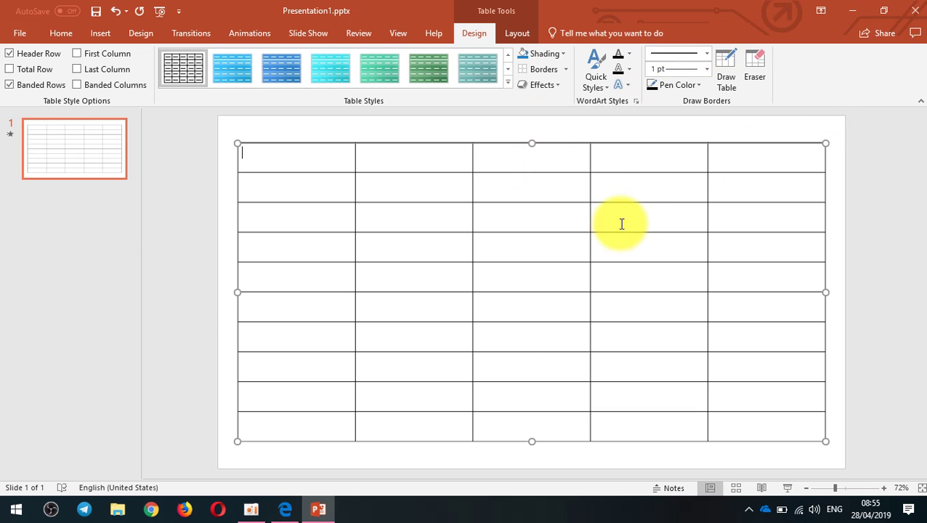
pyautogui.click(286, 508)
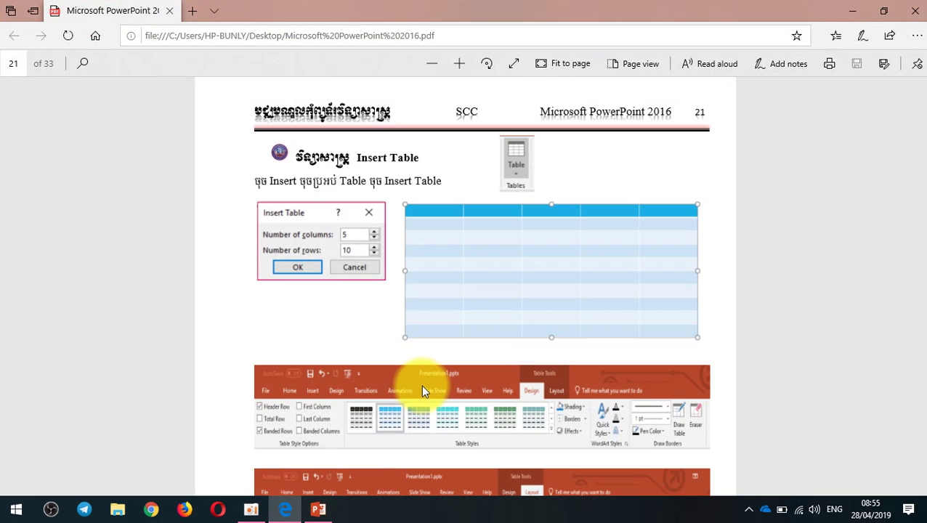
# Step: Read the PDF down to the Online Pictures section, then return to the table slide
pyautogui.scroll(-3, 771, 266)
pyautogui.scroll(-2, 772, 268)
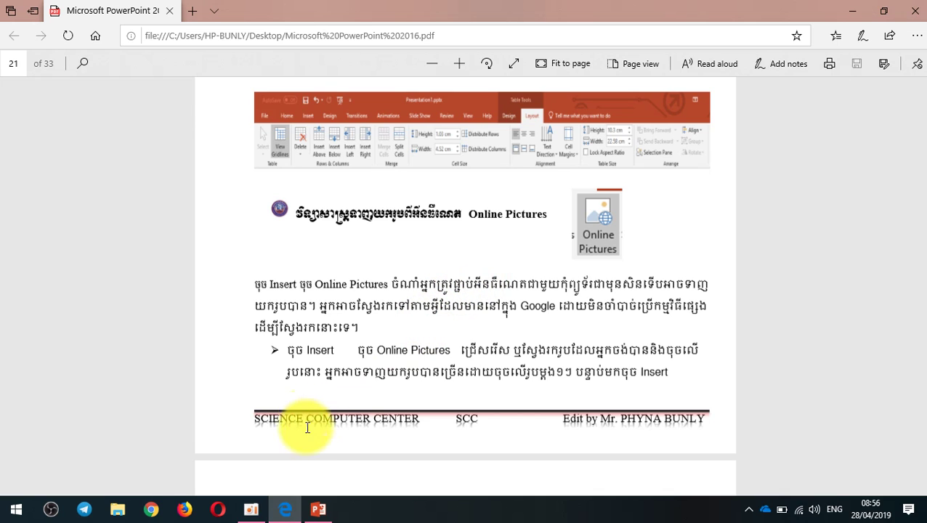
pyautogui.click(315, 508)
pyautogui.click(342, 160)
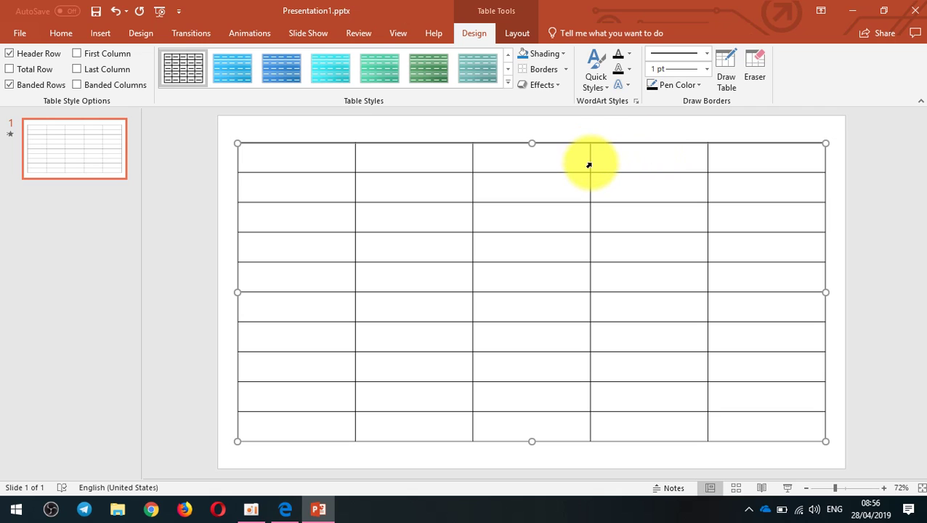
# Step: Widen the table's third column and narrow its first column
pyautogui.moveTo(472, 218); pyautogui.dragTo(503, 227)
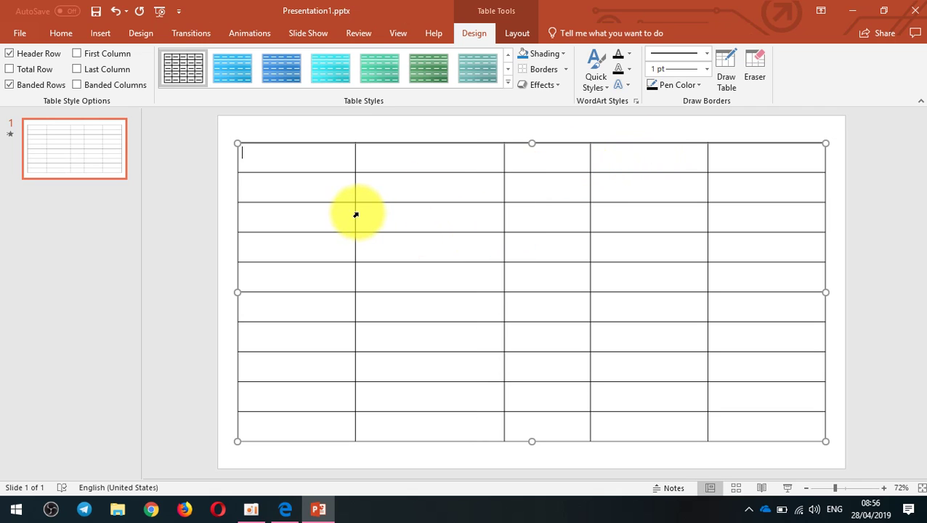
pyautogui.moveTo(355, 212); pyautogui.dragTo(269, 218)
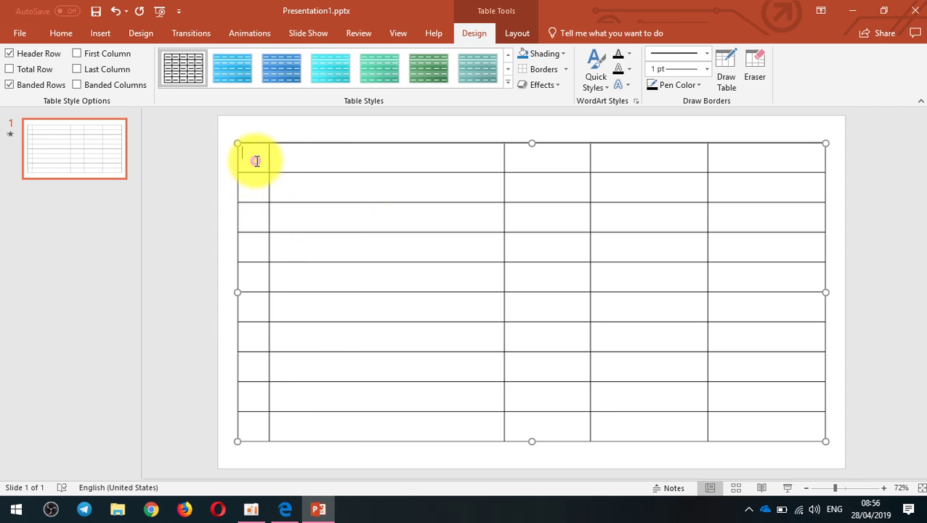
# Step: Type 'No' in the first header cell and centre it
pyautogui.write('N')
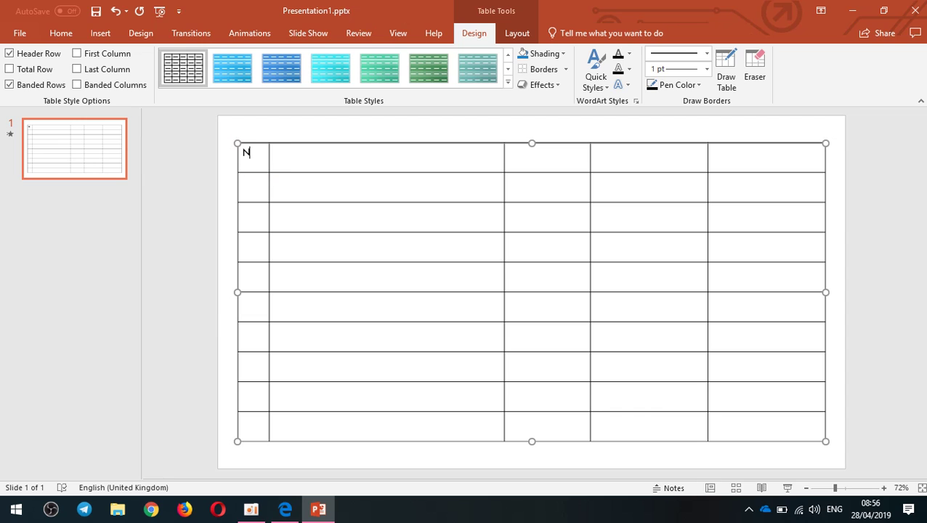
pyautogui.write('o')
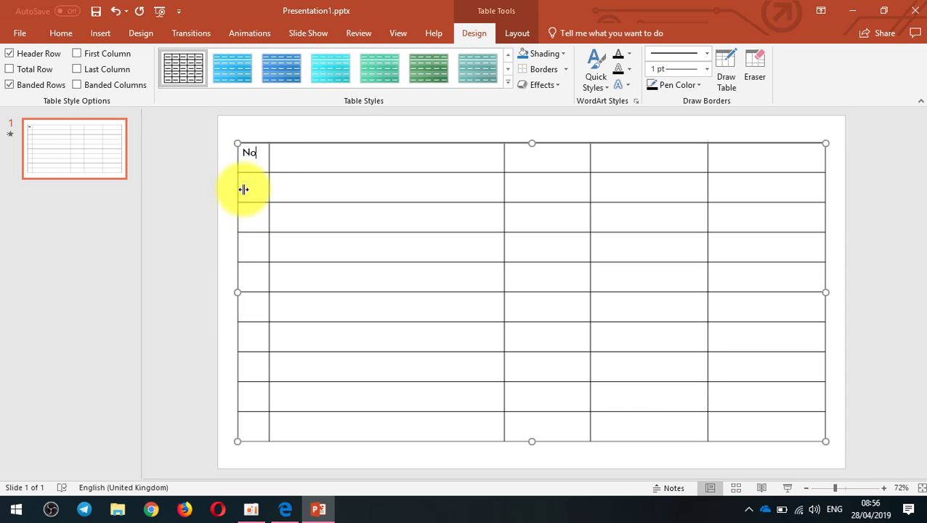
pyautogui.doubleClick(245, 153)
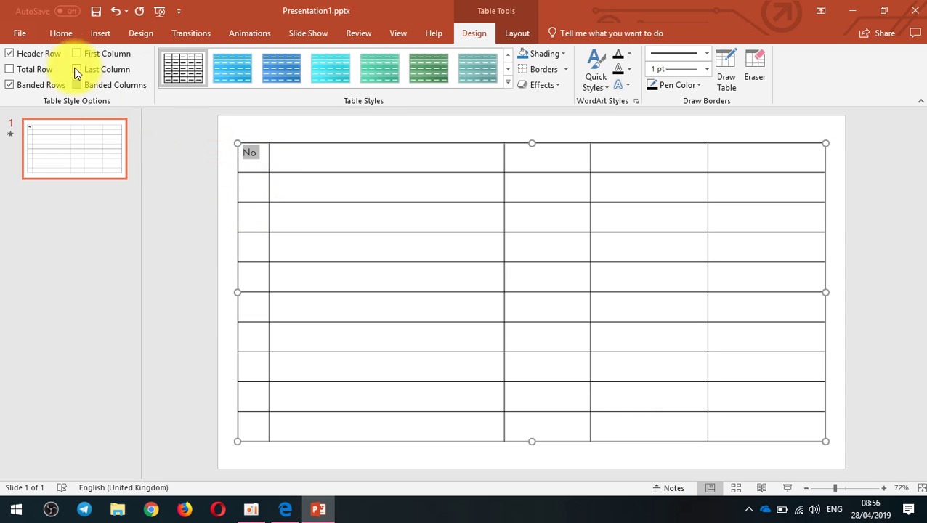
pyautogui.click(61, 33)
pyautogui.click(397, 82)
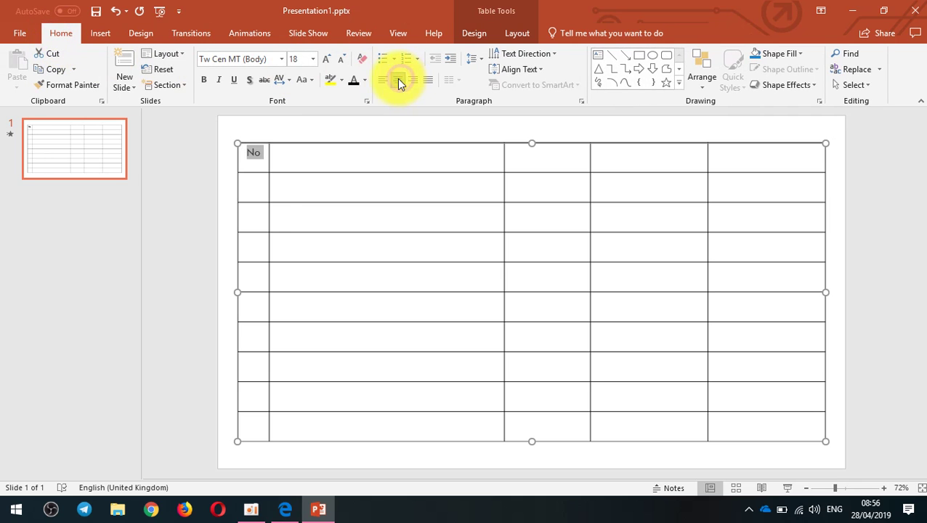
# Step: Select the first column's lower cells, then the second column, then columns 3 to 5
pyautogui.click(257, 187)
pyautogui.moveTo(255, 187); pyautogui.dragTo(246, 425)
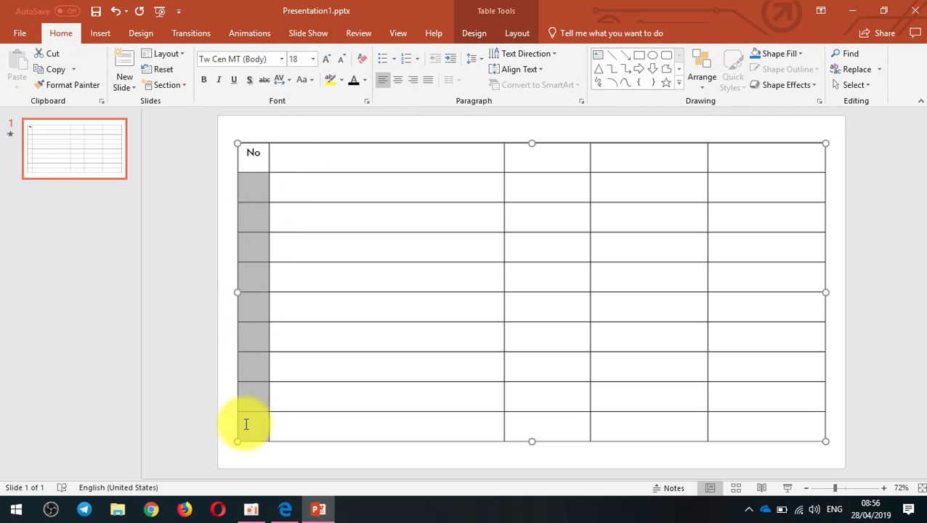
pyautogui.click(315, 186)
pyautogui.moveTo(324, 165); pyautogui.dragTo(385, 422)
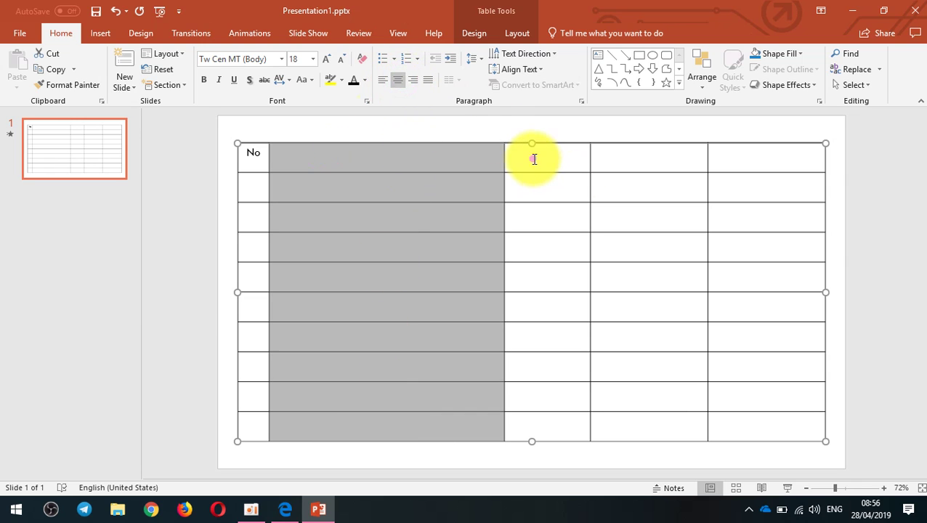
pyautogui.moveTo(533, 157); pyautogui.dragTo(787, 424)
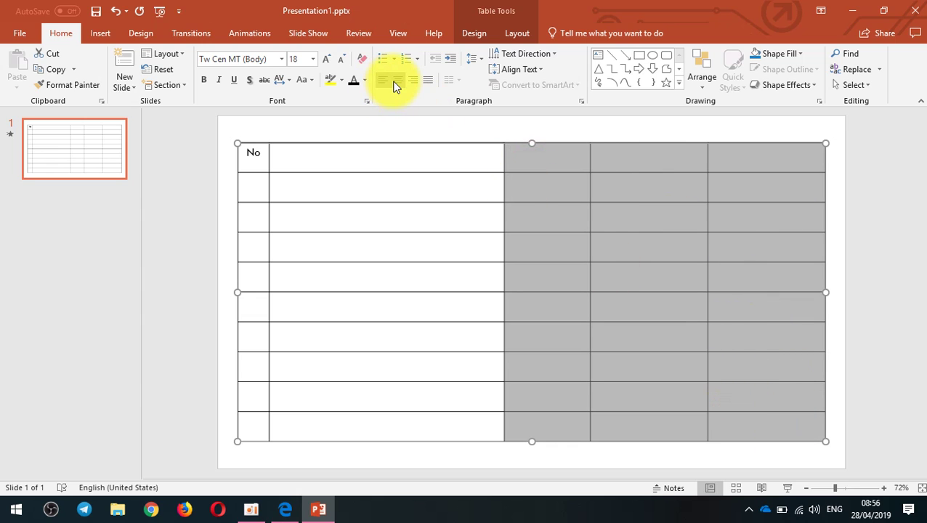
# Step: Enter 'Name' and 'QUT' in the next header cells, then delete the whole table
pyautogui.click(408, 155)
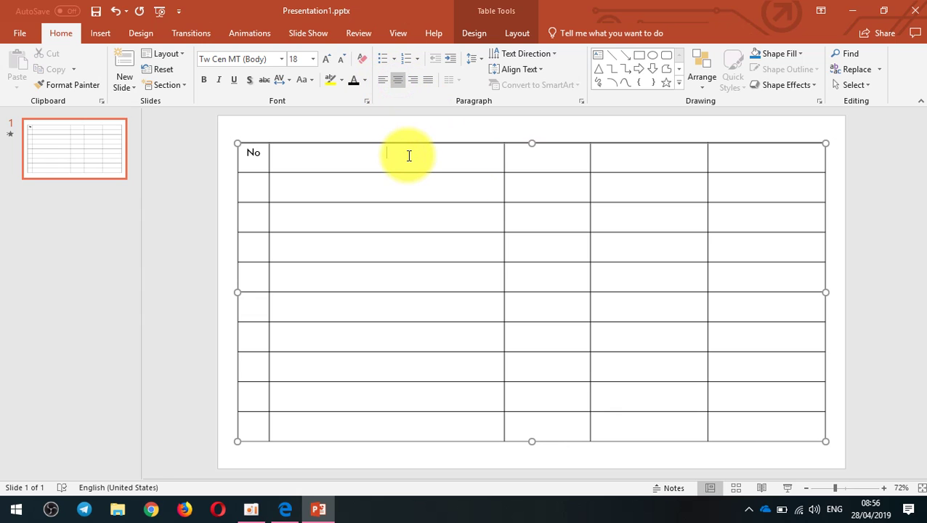
pyautogui.write('Name')
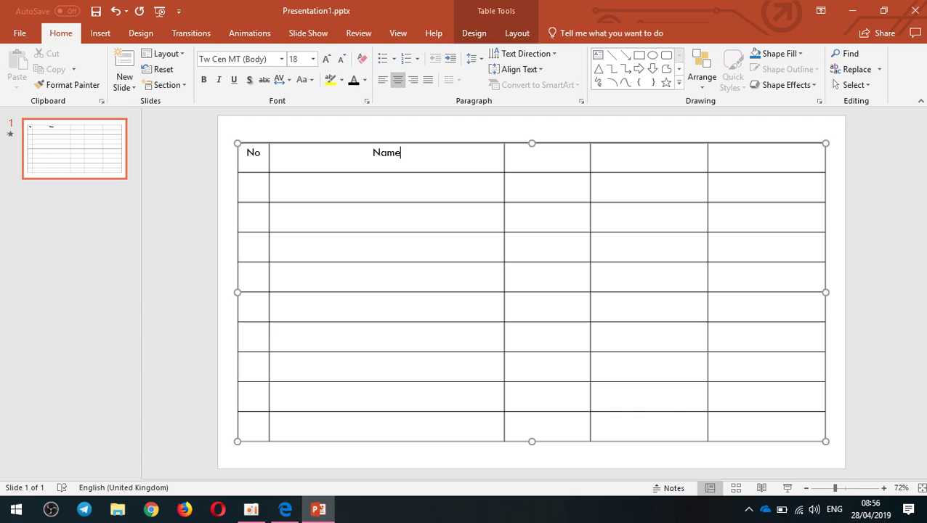
pyautogui.click(573, 154)
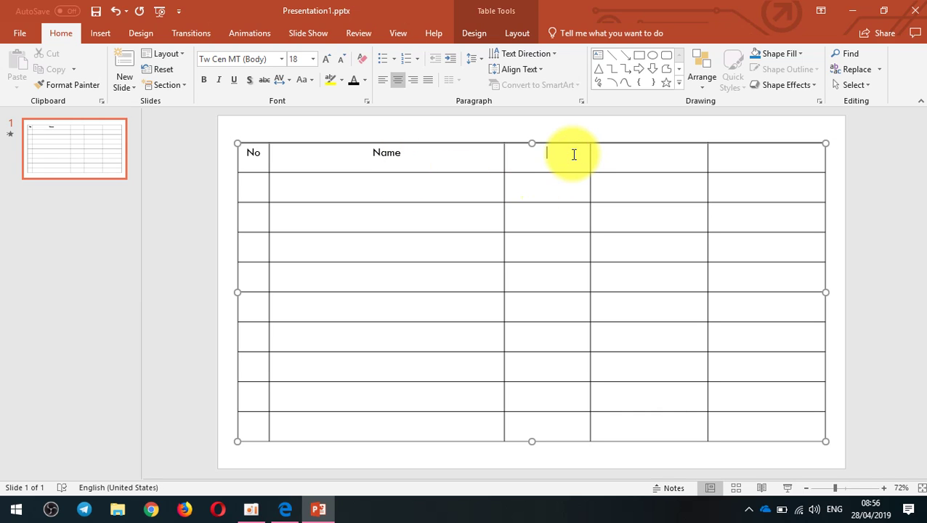
pyautogui.write('QUT')
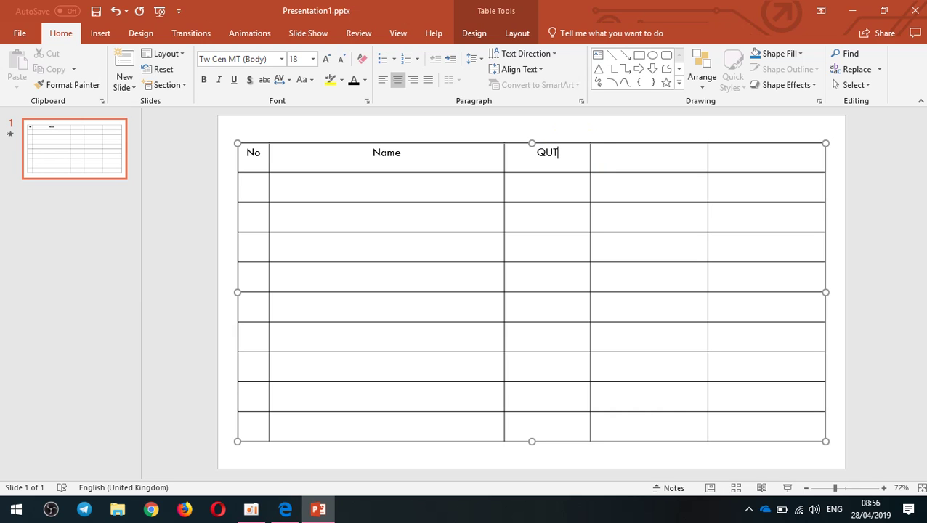
pyautogui.click(666, 153)
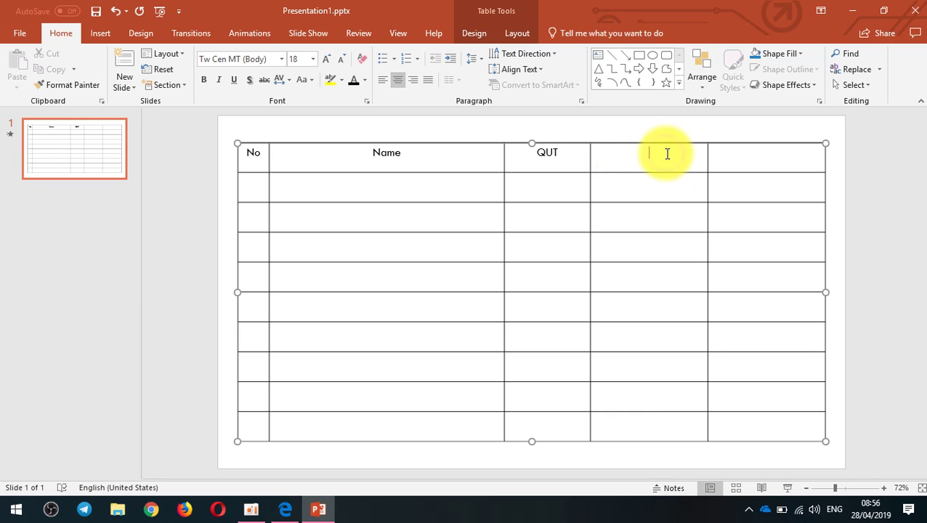
pyautogui.click(666, 144)
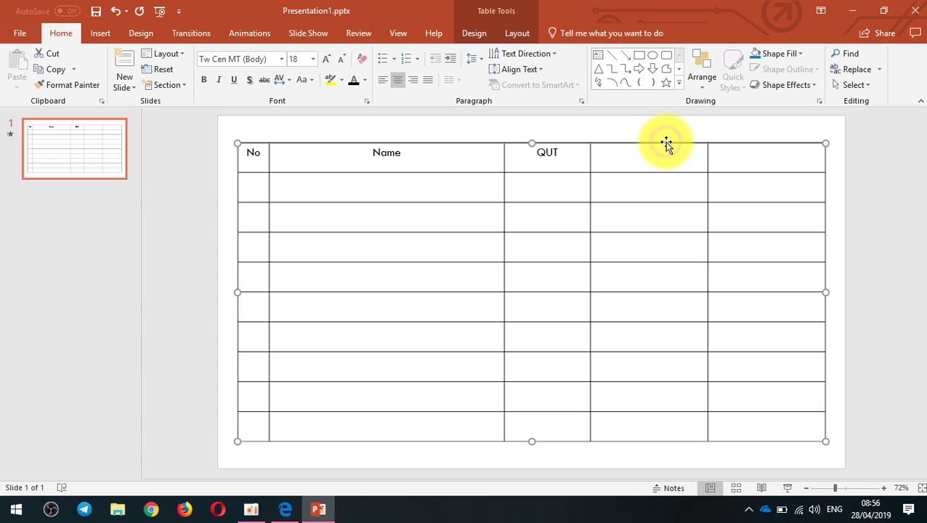
pyautogui.press('Delete')
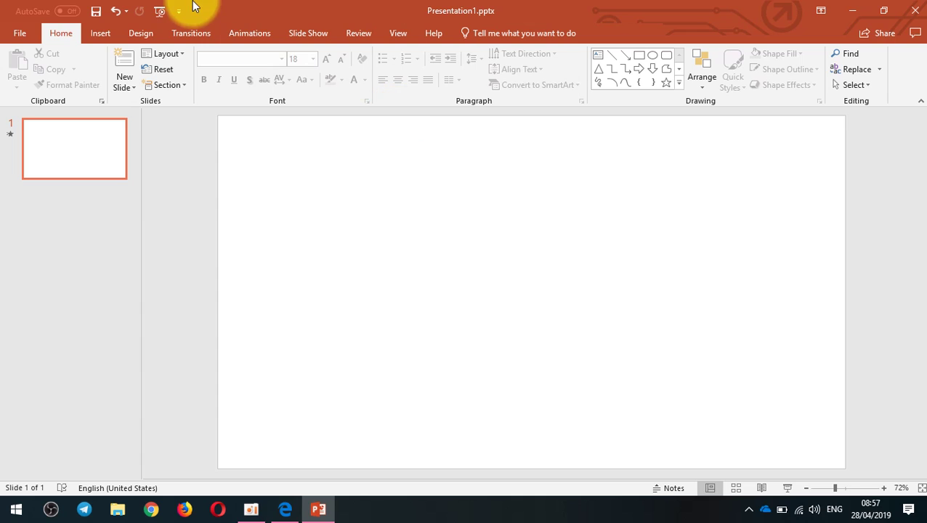
# Step: Open the Online Pictures search from the Insert tab
pyautogui.click(98, 30)
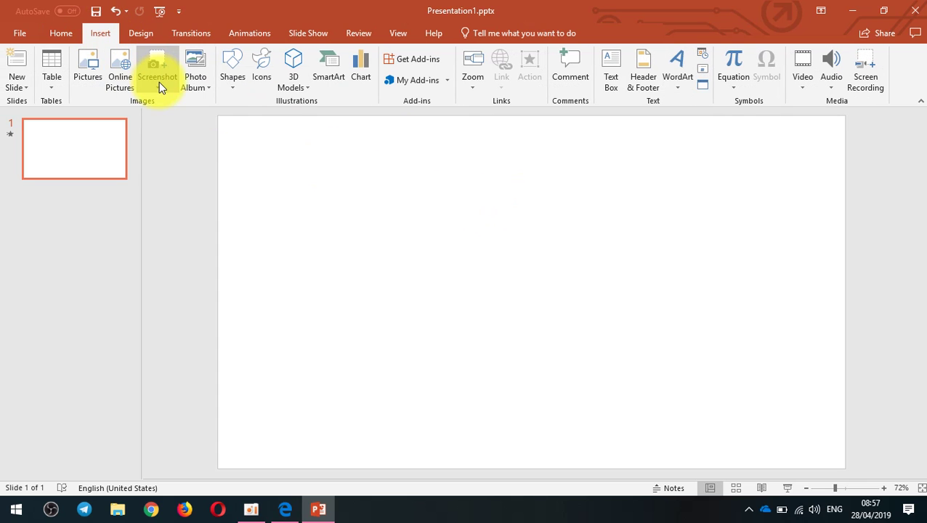
pyautogui.click(125, 72)
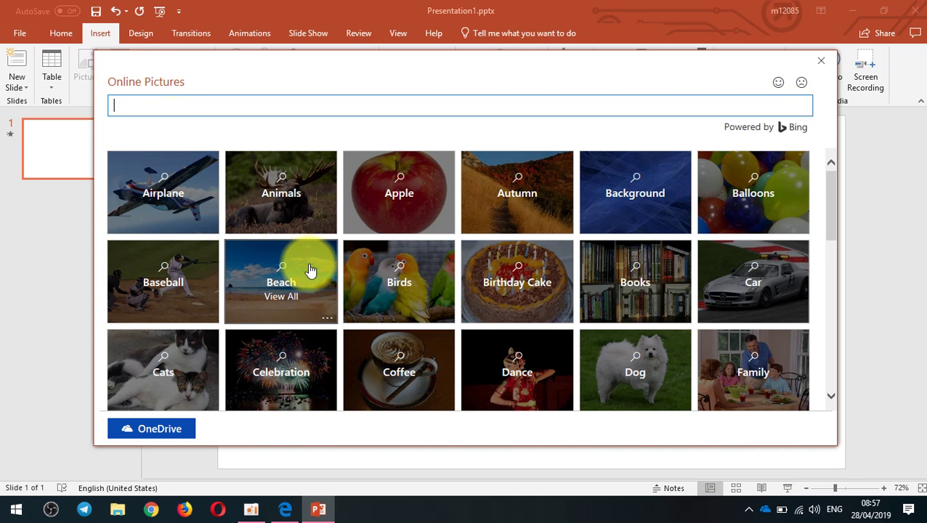
# Step: Search Online Pictures for 'Angkor wat' and insert the second photo result
pyautogui.scroll(-1, 415, 294)
pyautogui.scroll(-2, 416, 296)
pyautogui.scroll(-2, 424, 292)
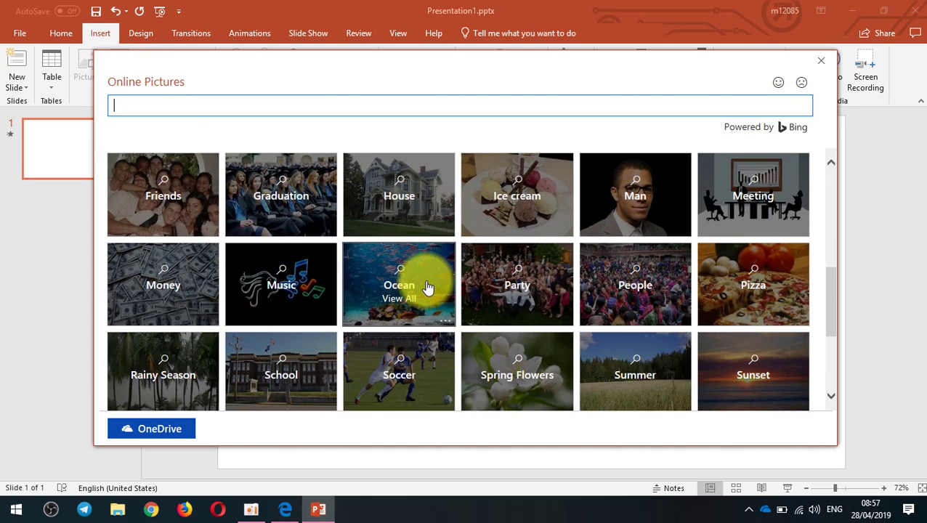
pyautogui.scroll(-2, 438, 286)
pyautogui.scroll(-2, 440, 283)
pyautogui.scroll(4, 573, 341)
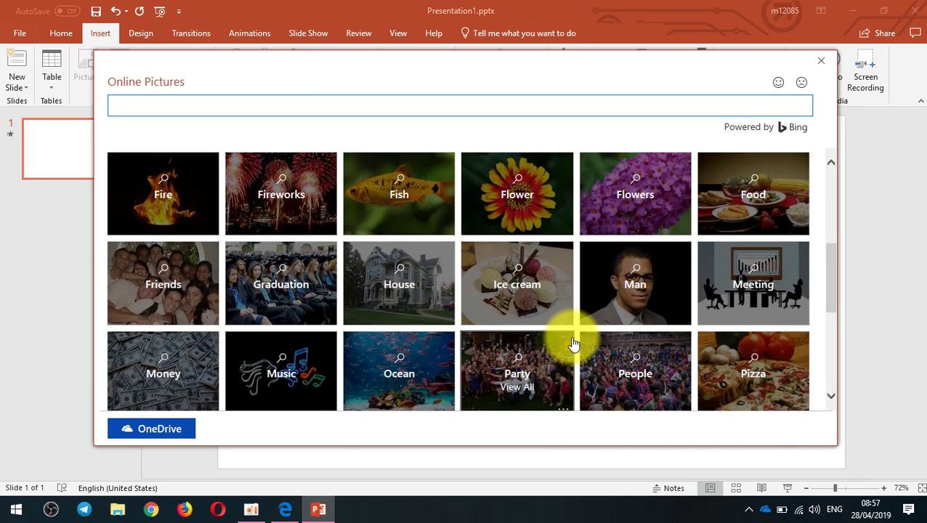
pyautogui.scroll(4, 573, 343)
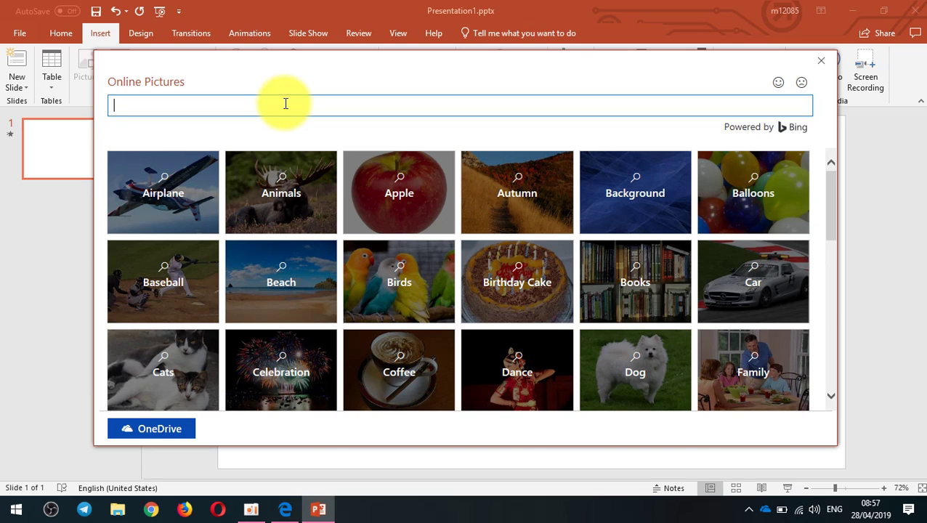
pyautogui.write('Angko')
pyautogui.write('r wat')
pyautogui.press('Return')
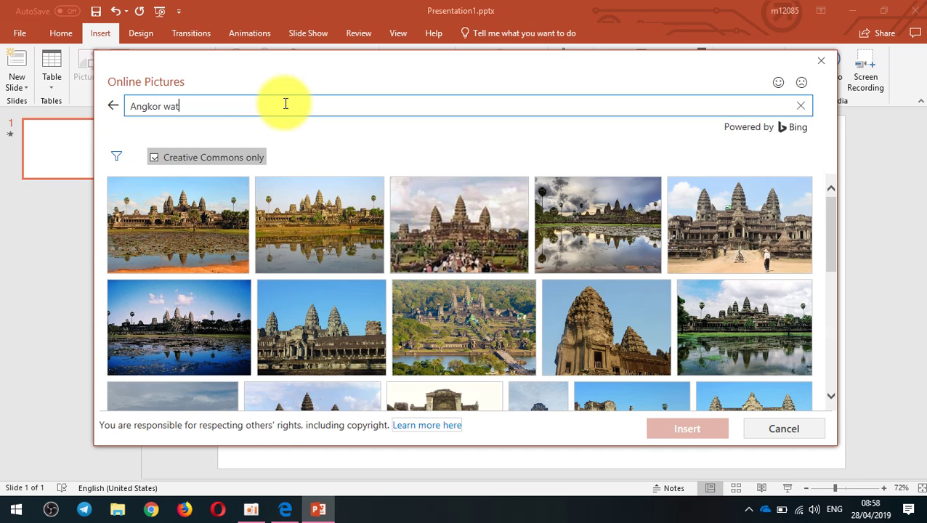
pyautogui.click(305, 245)
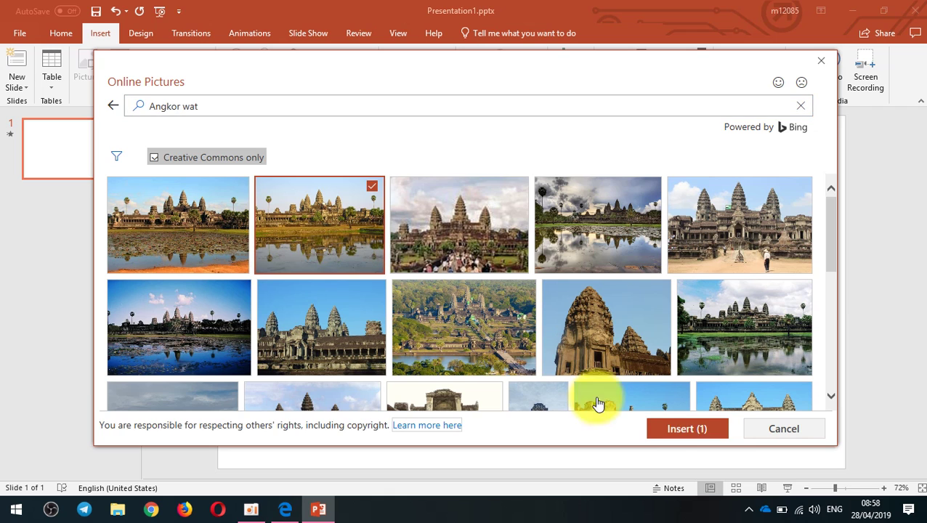
pyautogui.click(683, 434)
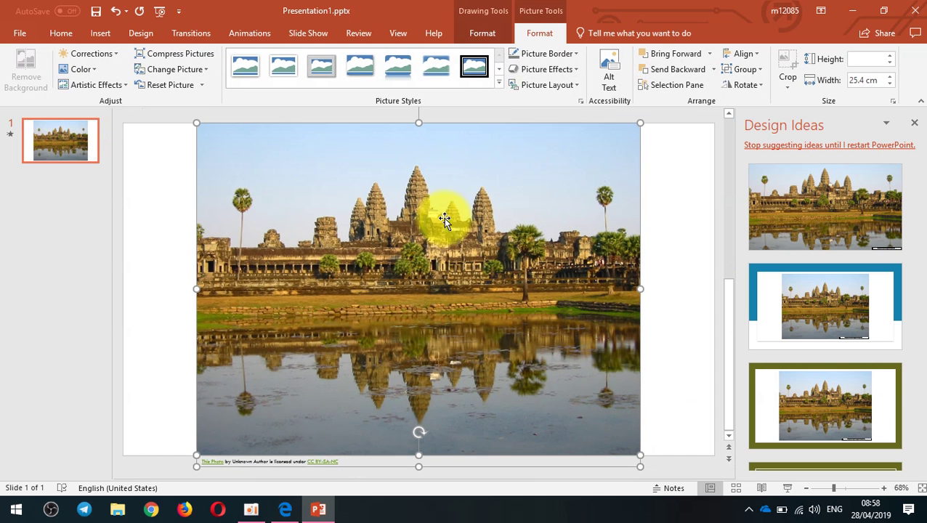
# Step: Shrink and centre the Angkor Wat photo to about 17.69 cm wide, and delete its credit caption
pyautogui.moveTo(637, 124); pyautogui.dragTo(507, 247)
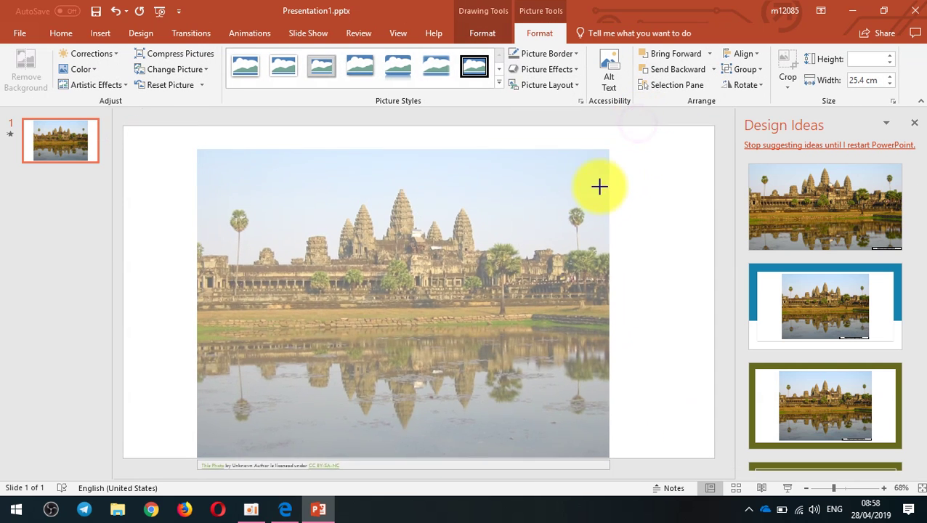
pyautogui.moveTo(409, 290)
pyautogui.mouseDown()
pyautogui.moveTo(507, 223)
pyautogui.moveTo(491, 231)
pyautogui.mouseUp()
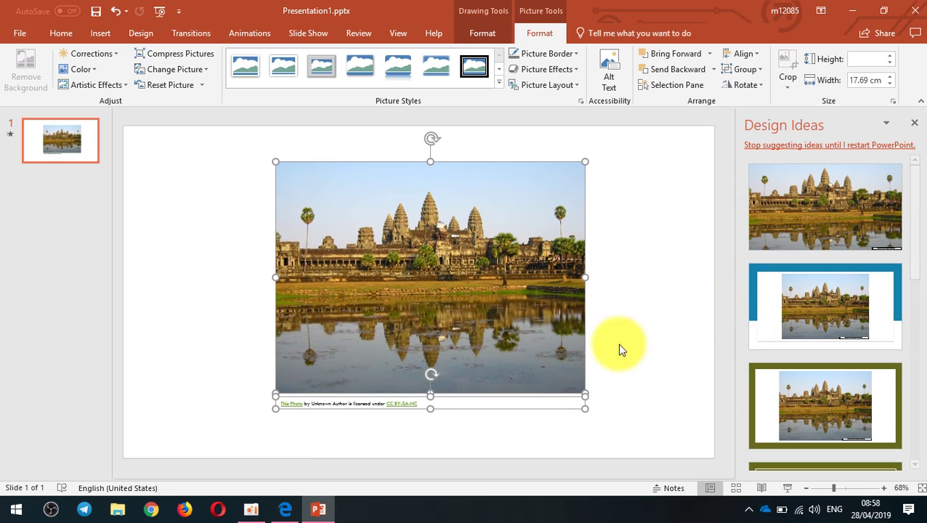
pyautogui.click(381, 404)
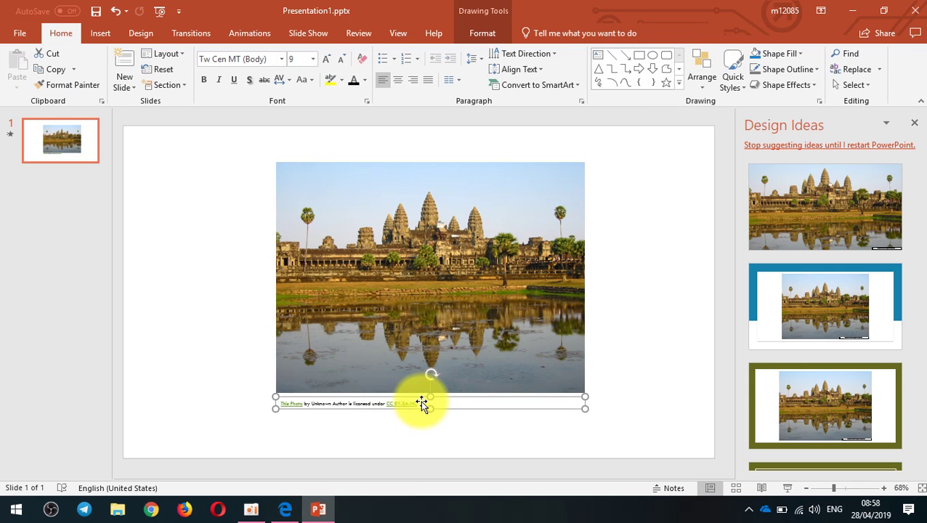
pyautogui.moveTo(321, 410); pyautogui.dragTo(322, 429)
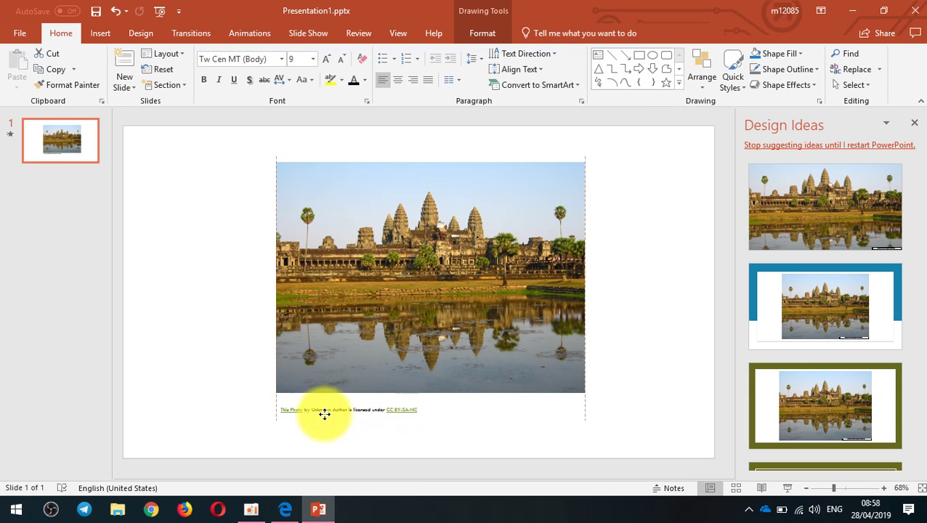
pyautogui.moveTo(295, 420); pyautogui.dragTo(303, 418)
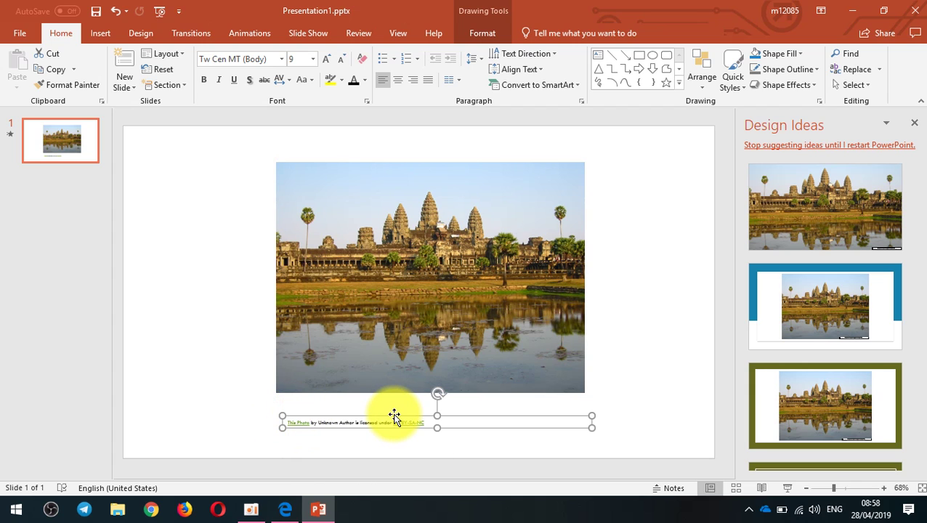
pyautogui.press('Delete')
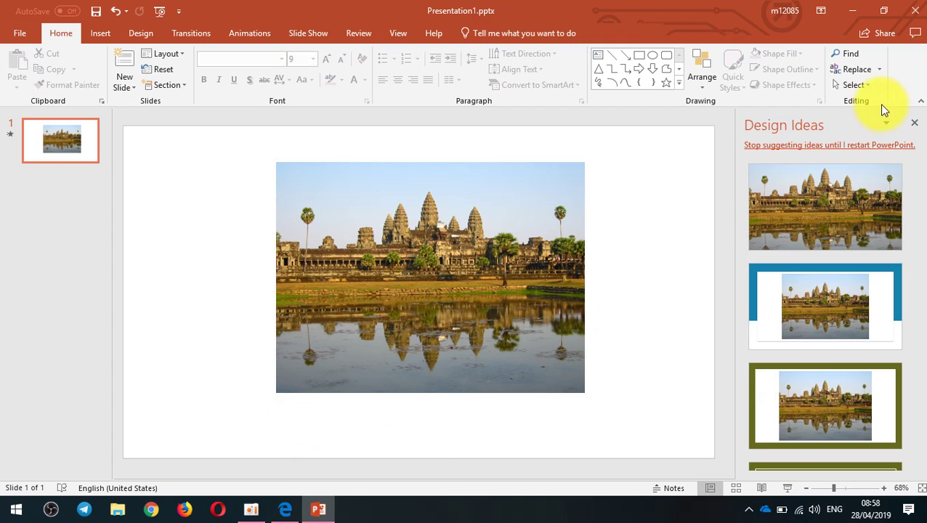
# Step: Close the Design Ideas pane and switch back to the tutorial PDF
pyautogui.click(911, 125)
pyautogui.click(625, 266)
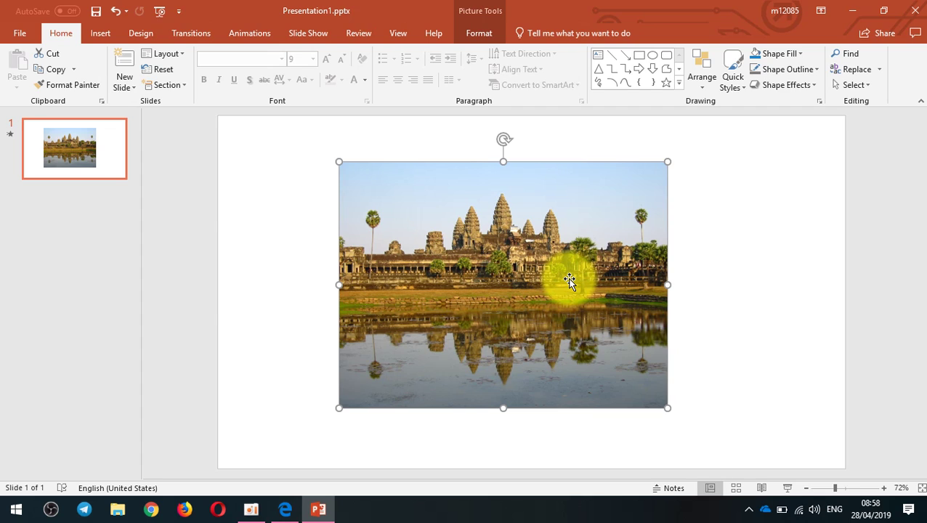
pyautogui.click(285, 508)
# Step: Scroll the PDF guide from page 22 down to page 23's 3D Model section
pyautogui.scroll(-4, 518, 225)
pyautogui.scroll(-4, 521, 276)
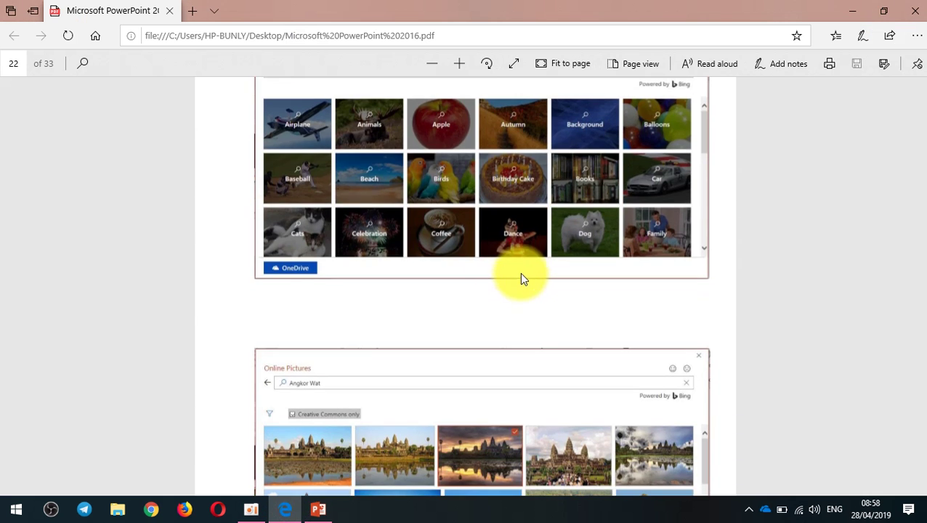
pyautogui.scroll(2, 373, 218)
pyautogui.scroll(-3, 407, 285)
pyautogui.scroll(-3, 336, 284)
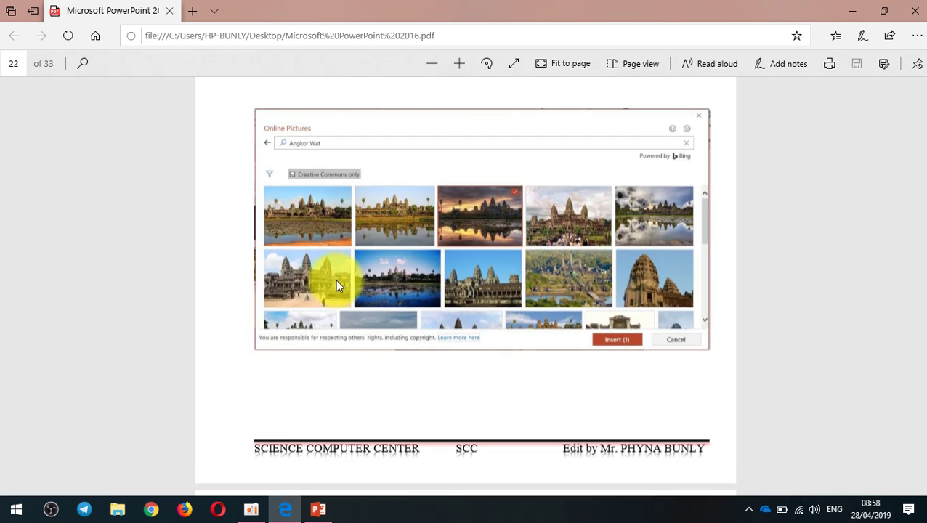
pyautogui.scroll(-3, 349, 204)
pyautogui.scroll(-2, 397, 252)
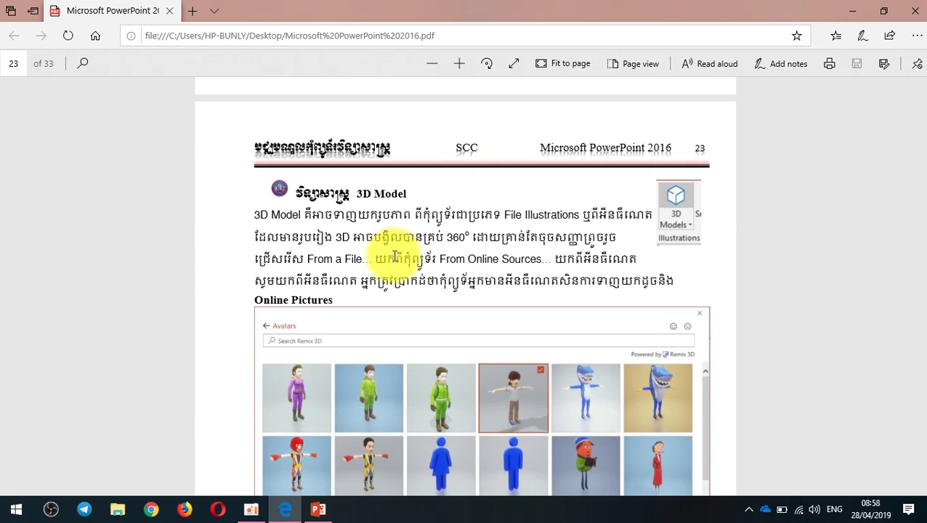
pyautogui.scroll(-2, 395, 255)
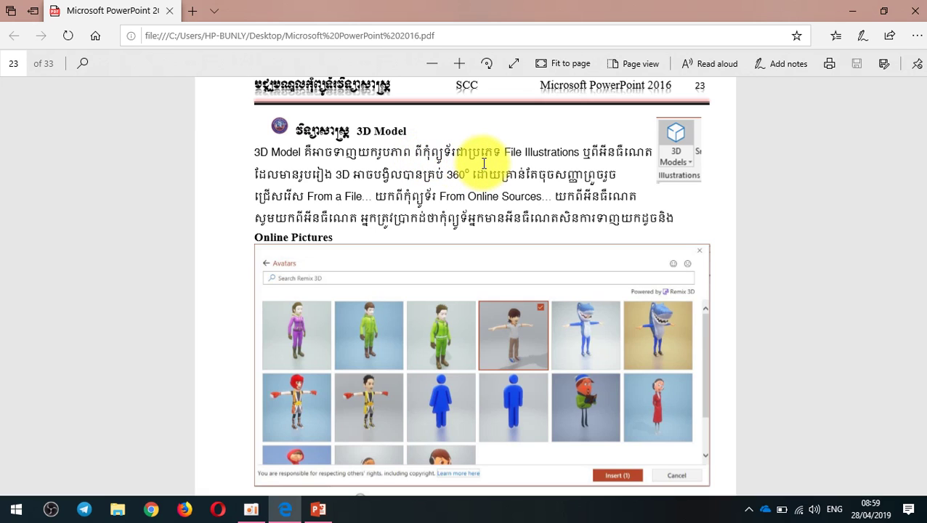
# Step: Select the word 'Illustrations', deselect it, read on, and return to the presentation
pyautogui.doubleClick(545, 153)
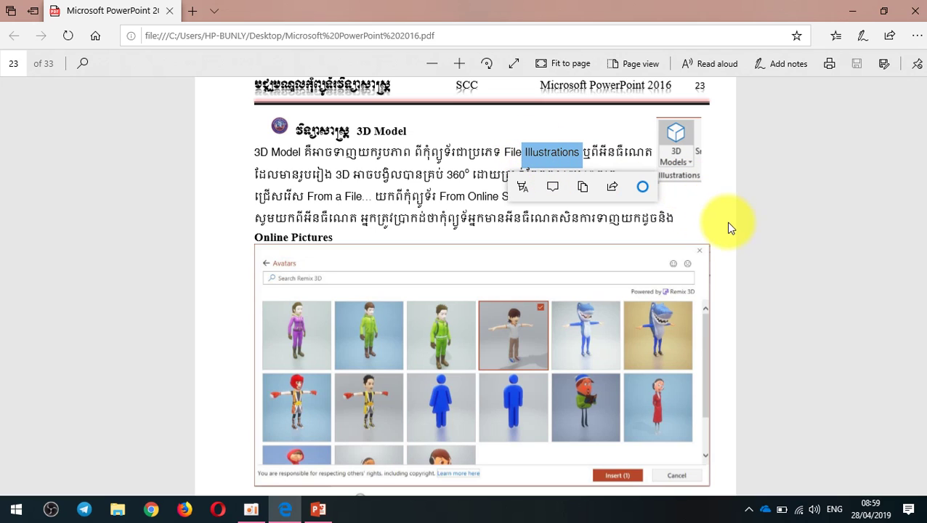
pyautogui.click(565, 155)
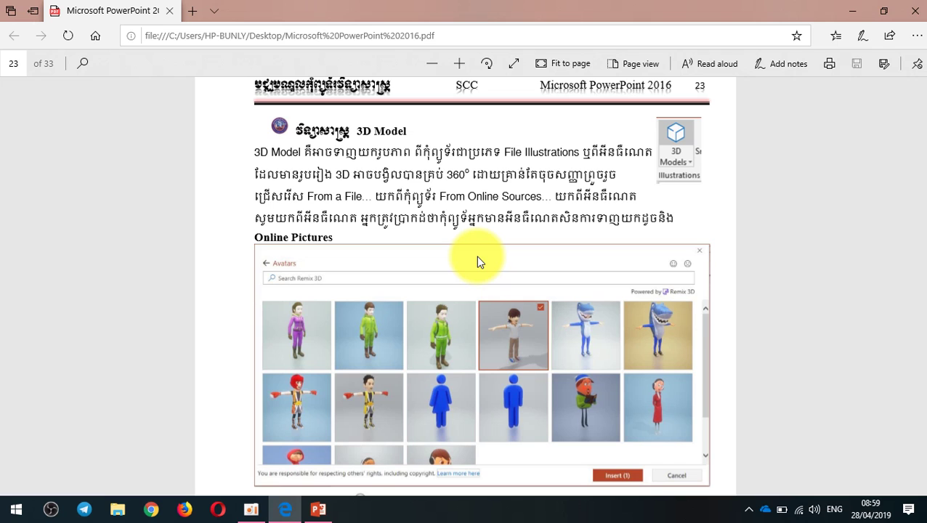
pyautogui.scroll(-2, 436, 224)
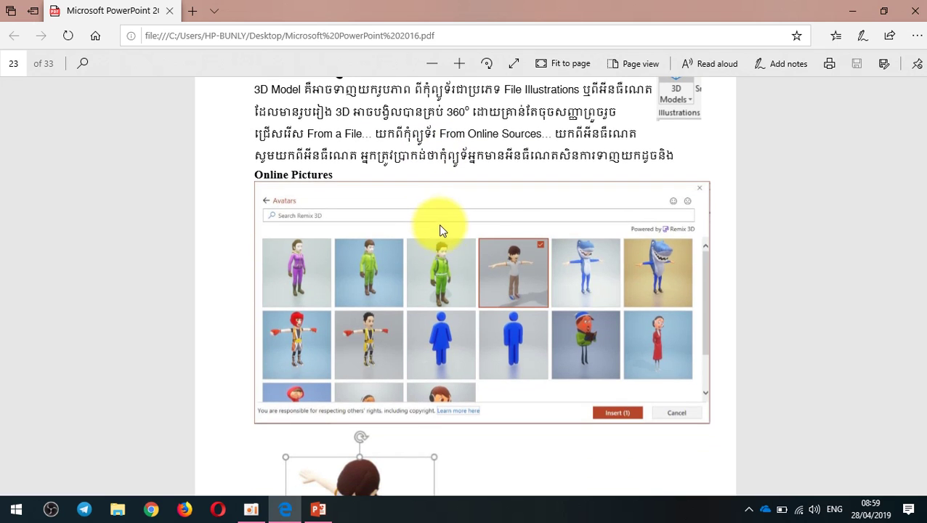
pyautogui.scroll(-5, 458, 254)
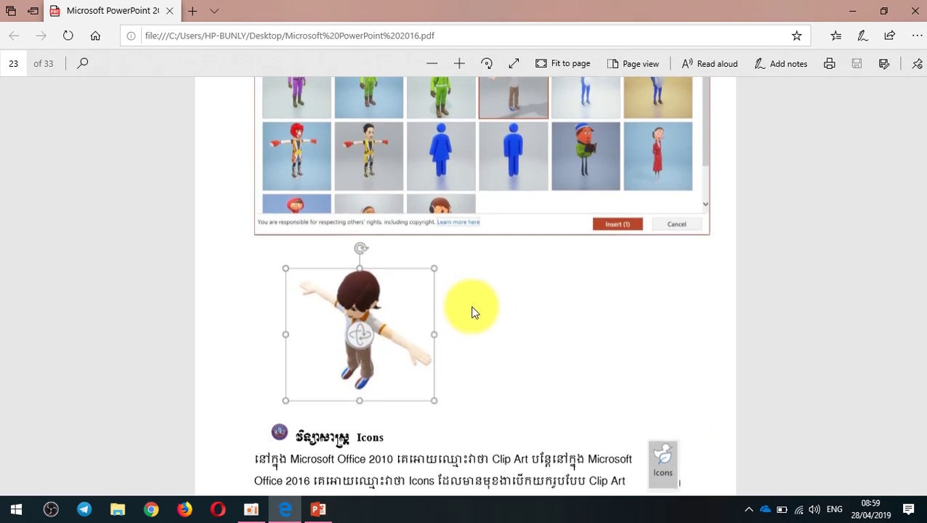
pyautogui.click(317, 508)
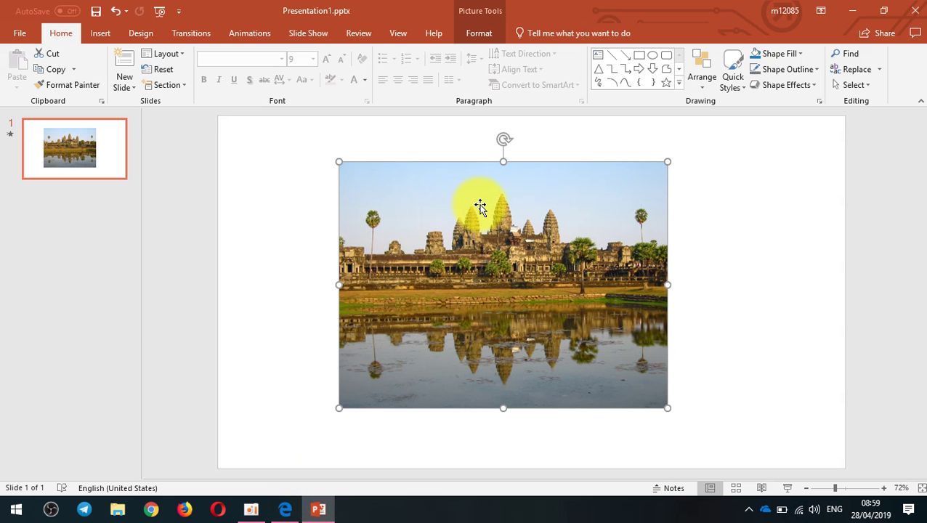
# Step: Delete the Angkor Wat photo and browse 3D models from online sources
pyautogui.press('Delete')
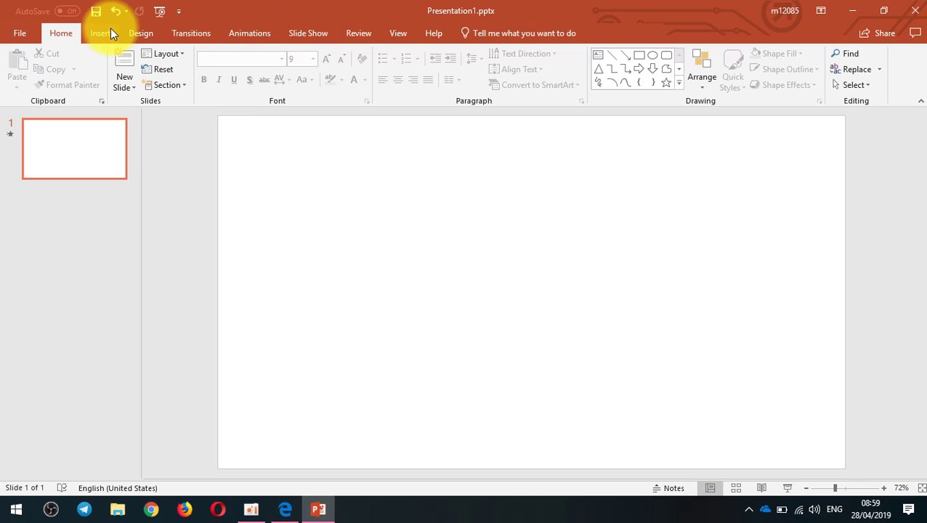
pyautogui.click(109, 32)
pyautogui.click(296, 80)
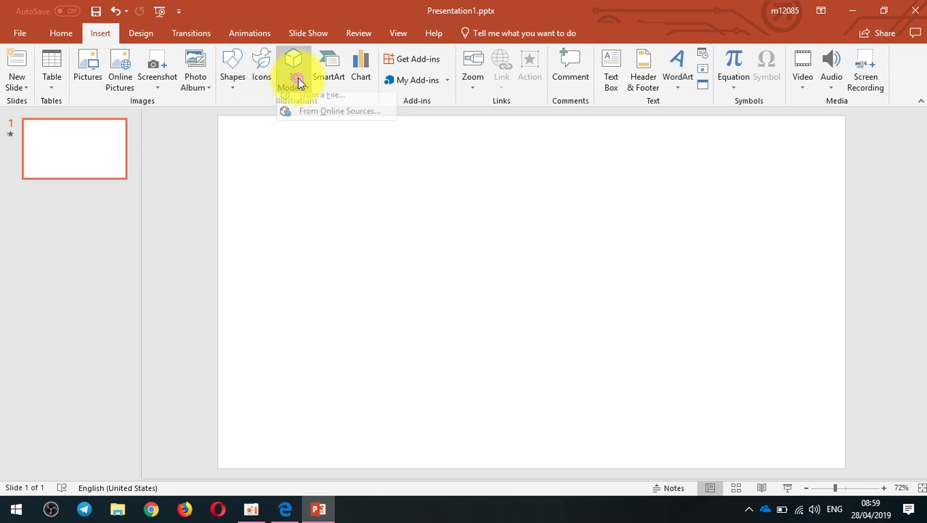
pyautogui.click(350, 121)
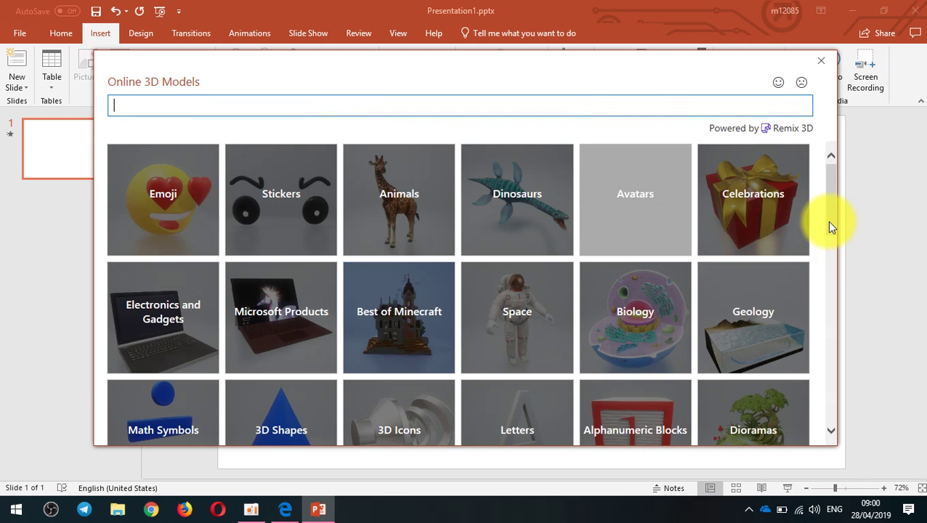
pyautogui.scroll(-3, 826, 230)
pyautogui.moveTo(815, 283); pyautogui.dragTo(814, 361)
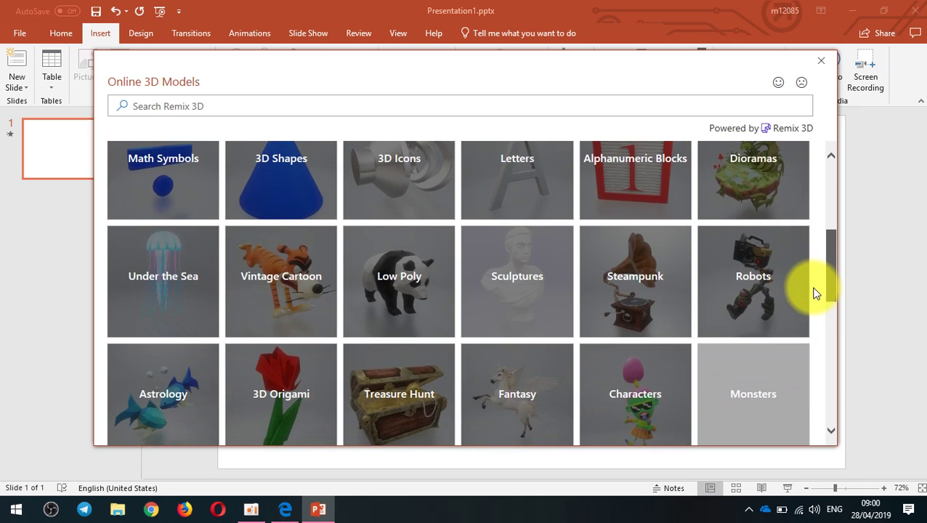
pyautogui.moveTo(815, 361)
pyautogui.mouseDown()
pyautogui.moveTo(818, 325)
pyautogui.moveTo(828, 367)
pyautogui.mouseUp()
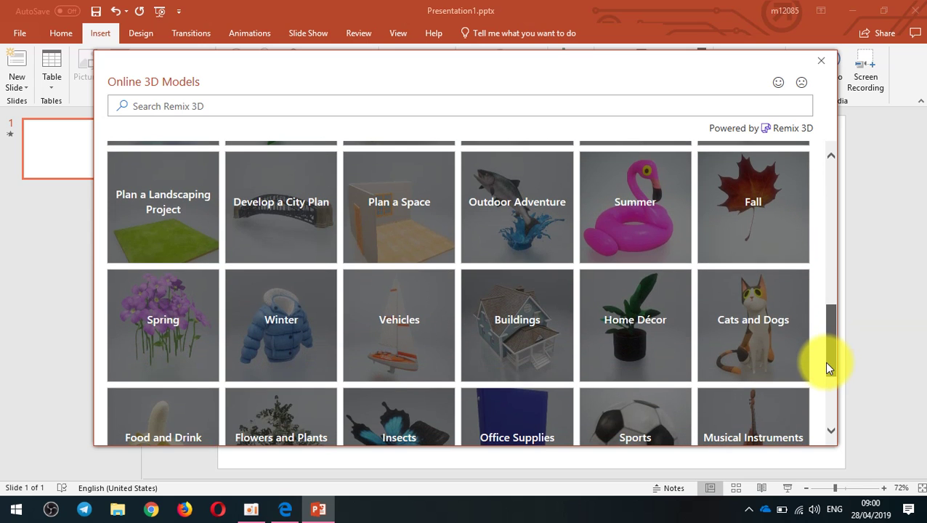
pyautogui.moveTo(826, 362); pyautogui.dragTo(827, 413)
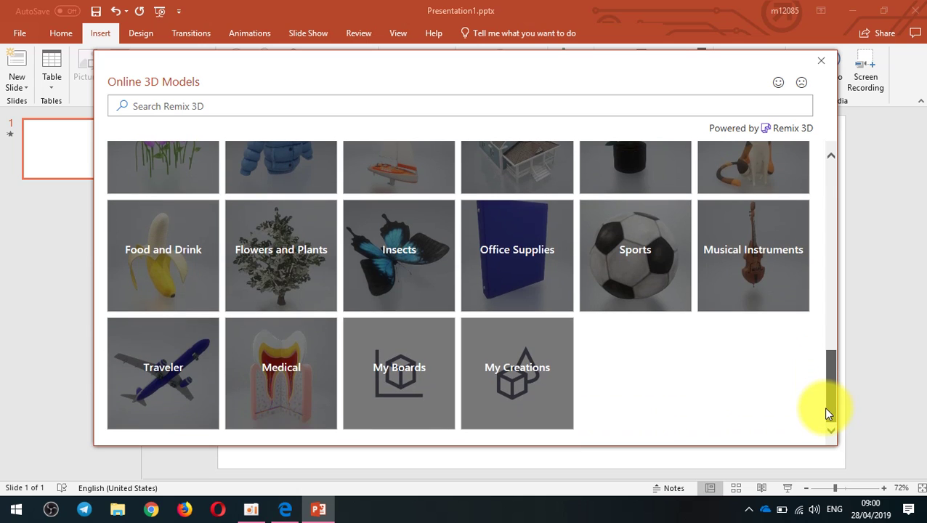
pyautogui.moveTo(826, 410)
pyautogui.mouseDown()
pyautogui.moveTo(828, 252)
pyautogui.moveTo(811, 192)
pyautogui.mouseUp()
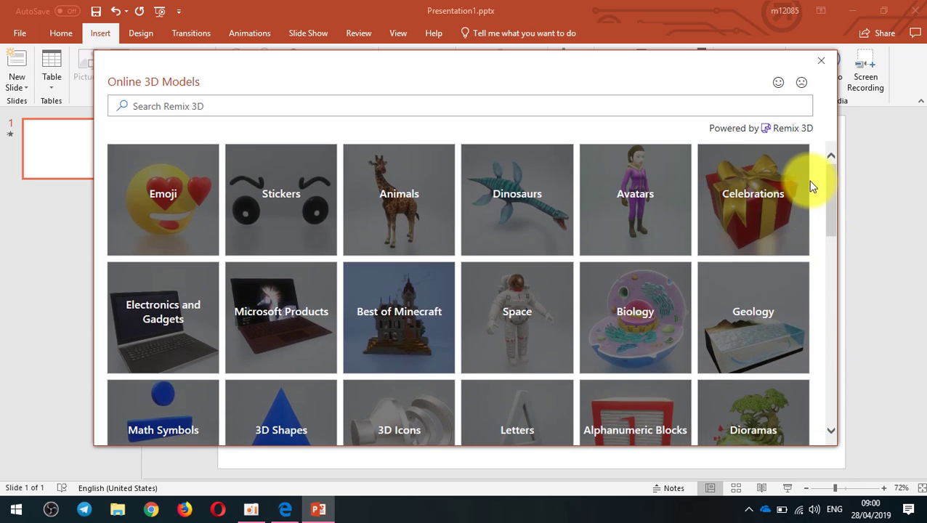
# Step: Insert the purple-suited avatar from the Avatars category onto the slide
pyautogui.click(616, 203)
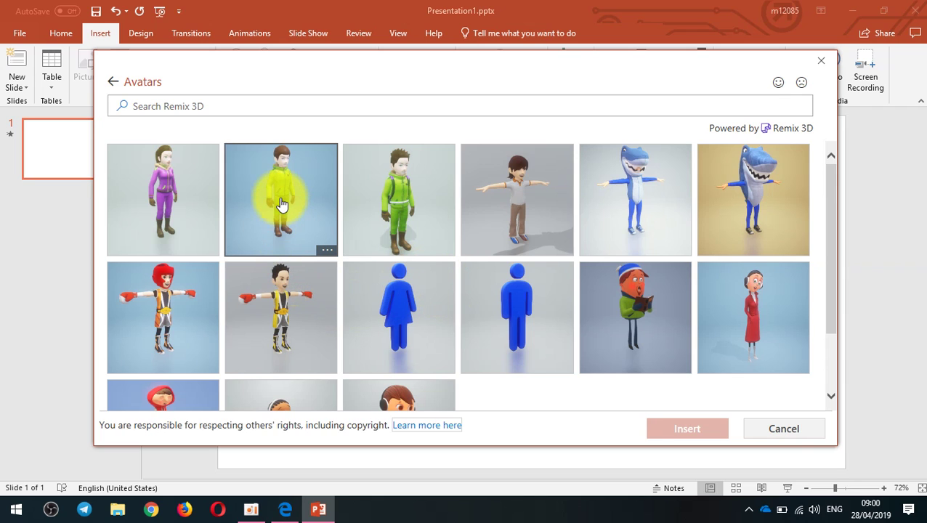
pyautogui.click(156, 185)
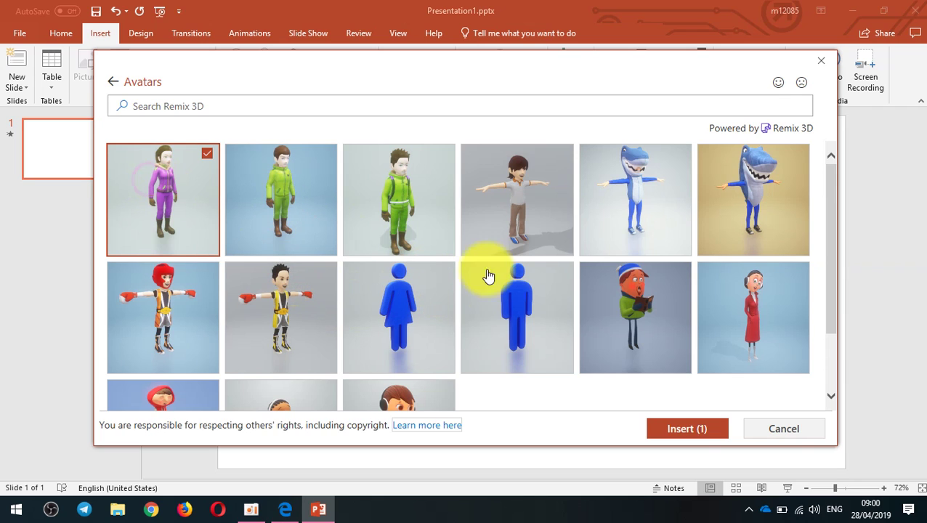
pyautogui.click(699, 432)
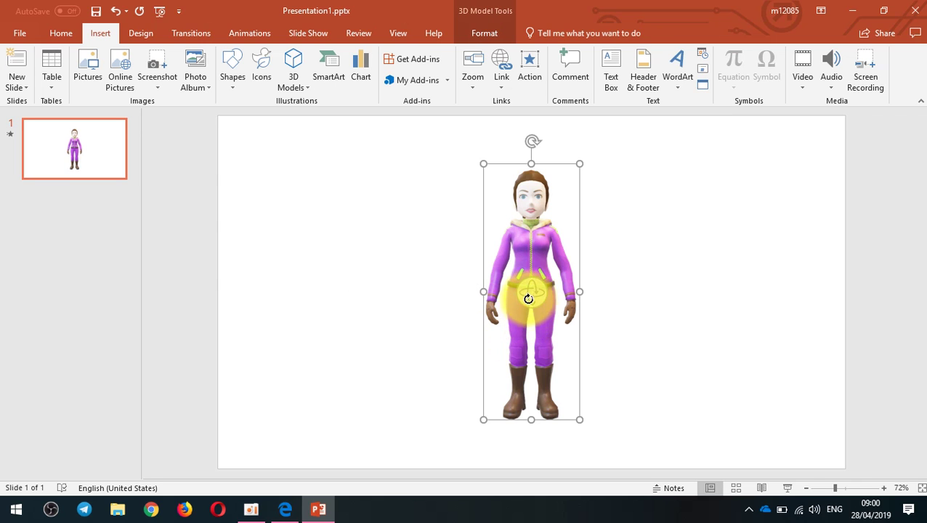
# Step: Rotate the avatar to a side view, resize it and move it up and right
pyautogui.moveTo(534, 292)
pyautogui.mouseDown()
pyautogui.moveTo(652, 220)
pyautogui.moveTo(482, 422)
pyautogui.moveTo(585, 441)
pyautogui.moveTo(706, 394)
pyautogui.moveTo(337, 217)
pyautogui.moveTo(629, 366)
pyautogui.moveTo(741, 289)
pyautogui.moveTo(618, 361)
pyautogui.moveTo(781, 362)
pyautogui.moveTo(778, 436)
pyautogui.moveTo(781, 337)
pyautogui.moveTo(832, 292)
pyautogui.moveTo(642, 275)
pyautogui.moveTo(565, 281)
pyautogui.moveTo(646, 313)
pyautogui.moveTo(559, 294)
pyautogui.moveTo(554, 310)
pyautogui.moveTo(546, 225)
pyautogui.moveTo(512, 246)
pyautogui.moveTo(471, 316)
pyautogui.moveTo(364, 347)
pyautogui.moveTo(483, 242)
pyautogui.moveTo(554, 295)
pyautogui.moveTo(498, 242)
pyautogui.moveTo(568, 184)
pyautogui.mouseUp()
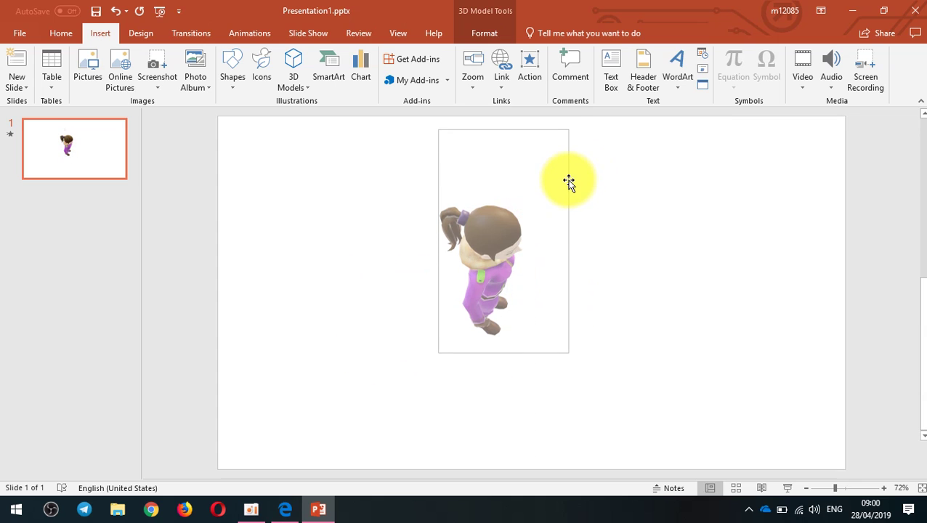
pyautogui.moveTo(434, 356); pyautogui.dragTo(383, 393)
pyautogui.moveTo(478, 284)
pyautogui.mouseDown()
pyautogui.moveTo(523, 295)
pyautogui.moveTo(480, 207)
pyautogui.moveTo(500, 234)
pyautogui.moveTo(497, 325)
pyautogui.moveTo(499, 274)
pyautogui.mouseUp()
pyautogui.moveTo(575, 189); pyautogui.dragTo(554, 212)
pyautogui.moveTo(525, 285)
pyautogui.mouseDown()
pyautogui.moveTo(544, 210)
pyautogui.moveTo(478, 250)
pyautogui.moveTo(575, 145)
pyautogui.moveTo(502, 239)
pyautogui.moveTo(523, 324)
pyautogui.mouseUp()
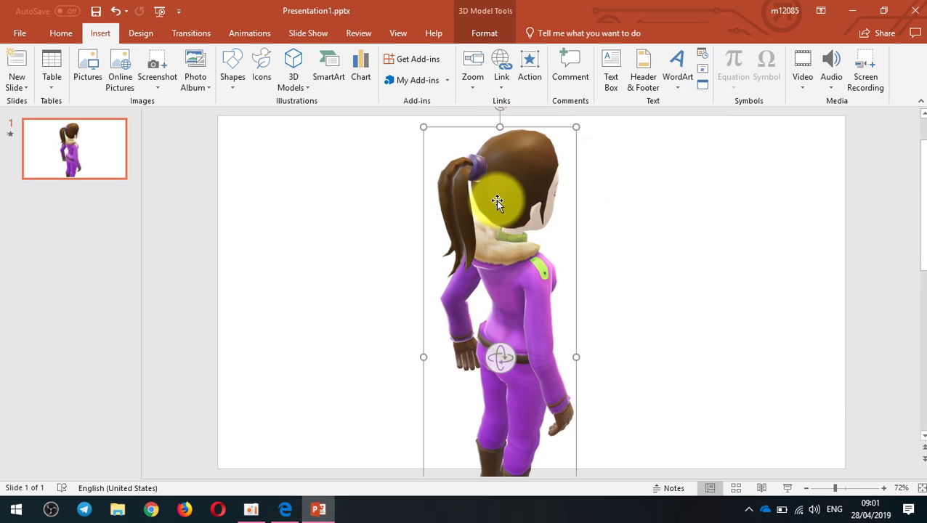
pyautogui.moveTo(575, 128); pyautogui.dragTo(553, 194)
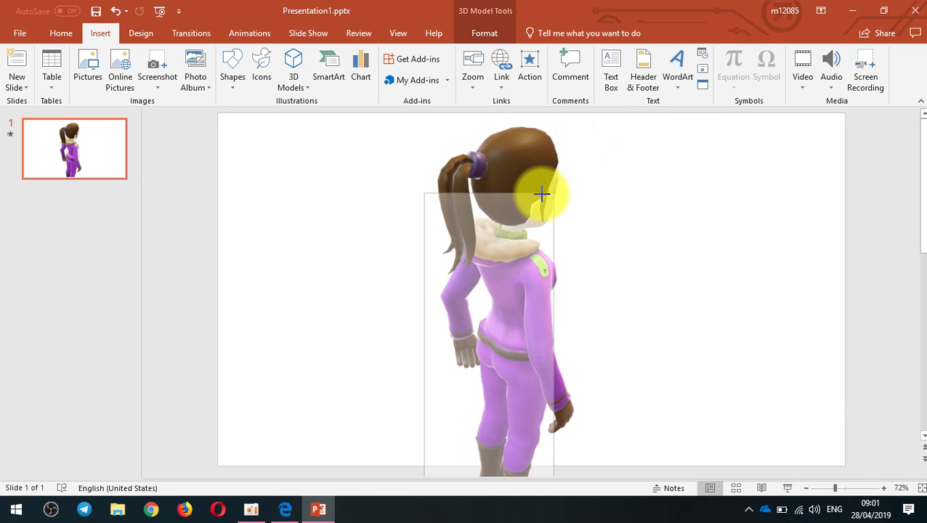
pyautogui.moveTo(497, 285); pyautogui.dragTo(535, 208)
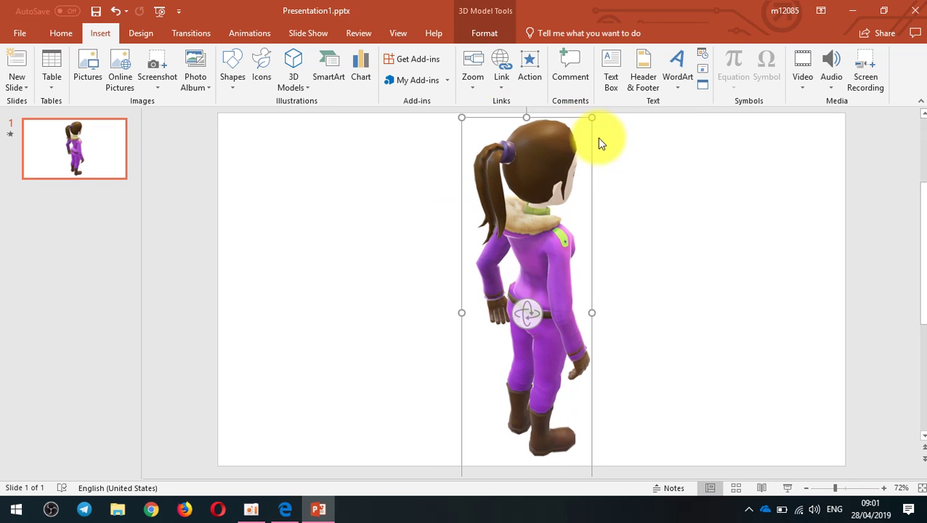
# Step: Turn the avatar to face away, fit it to the slide height, then delete it
pyautogui.moveTo(530, 310); pyautogui.dragTo(559, 238)
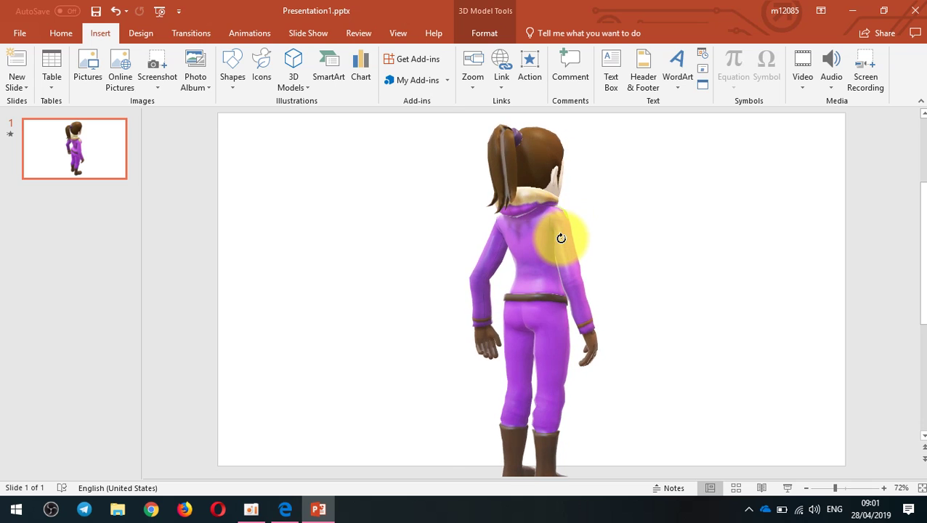
pyautogui.moveTo(600, 118); pyautogui.dragTo(583, 166)
pyautogui.moveTo(534, 242); pyautogui.dragTo(543, 200)
pyautogui.moveTo(531, 291)
pyautogui.mouseDown()
pyautogui.moveTo(517, 282)
pyautogui.moveTo(385, 313)
pyautogui.moveTo(606, 388)
pyautogui.moveTo(521, 285)
pyautogui.mouseUp()
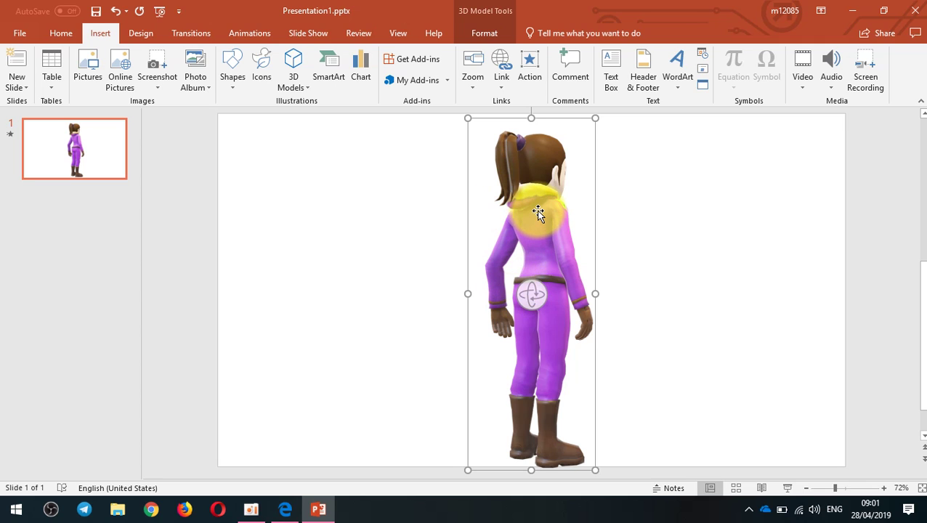
pyautogui.press('Delete')
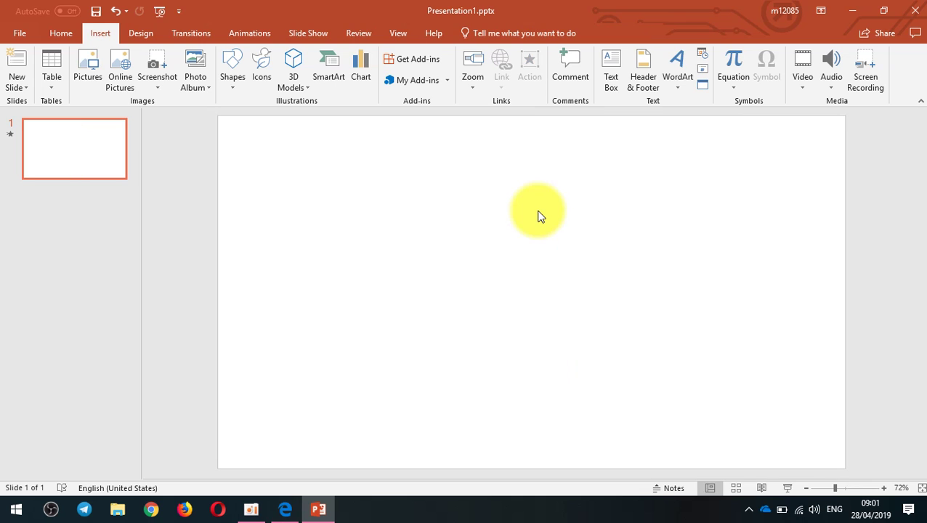
# Step: Read the PDF guide's Icons section down to page 24, then return to PowerPoint
pyautogui.click(284, 509)
pyautogui.scroll(-1, 639, 382)
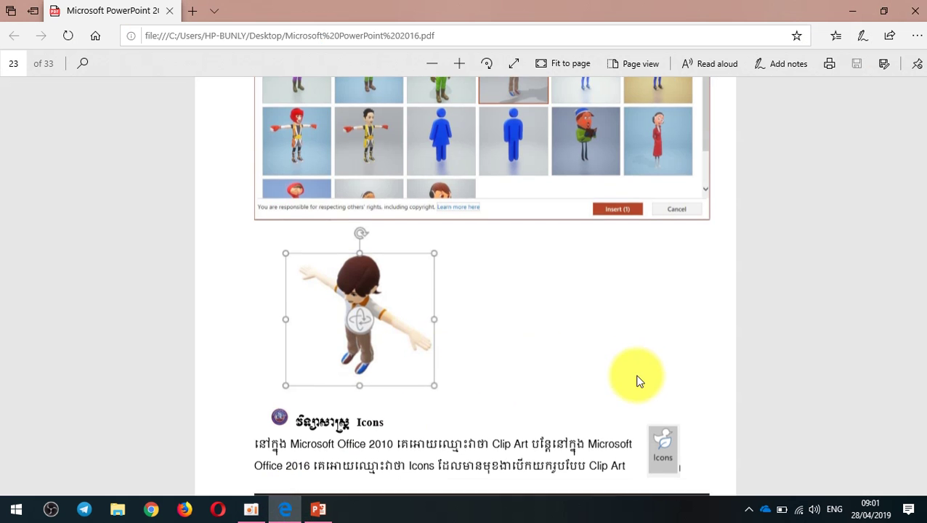
pyautogui.scroll(-3, 456, 315)
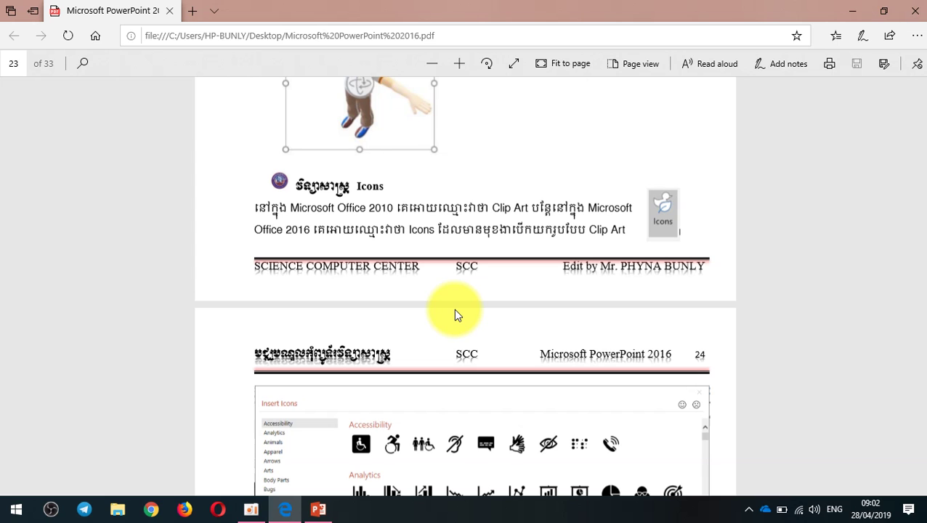
pyautogui.scroll(-2, 455, 314)
pyautogui.scroll(-1, 453, 322)
pyautogui.scroll(-2, 453, 323)
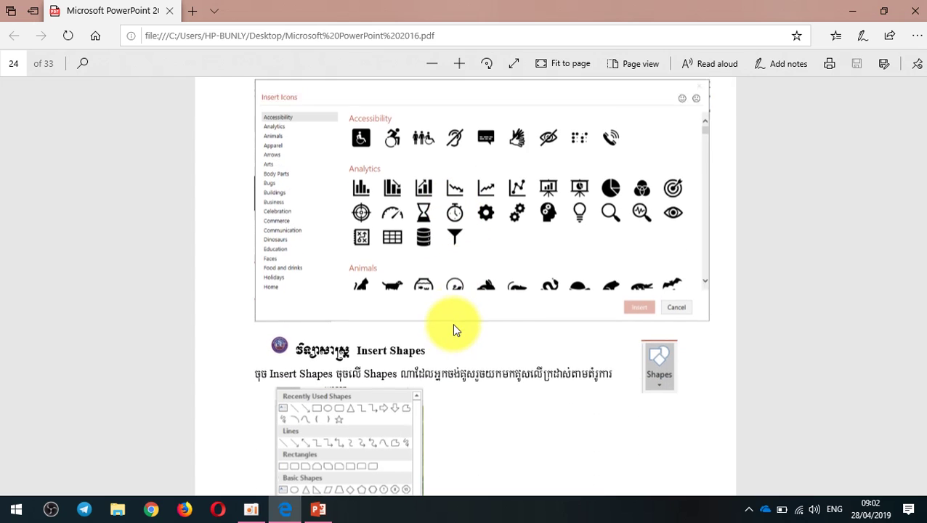
pyautogui.click(318, 509)
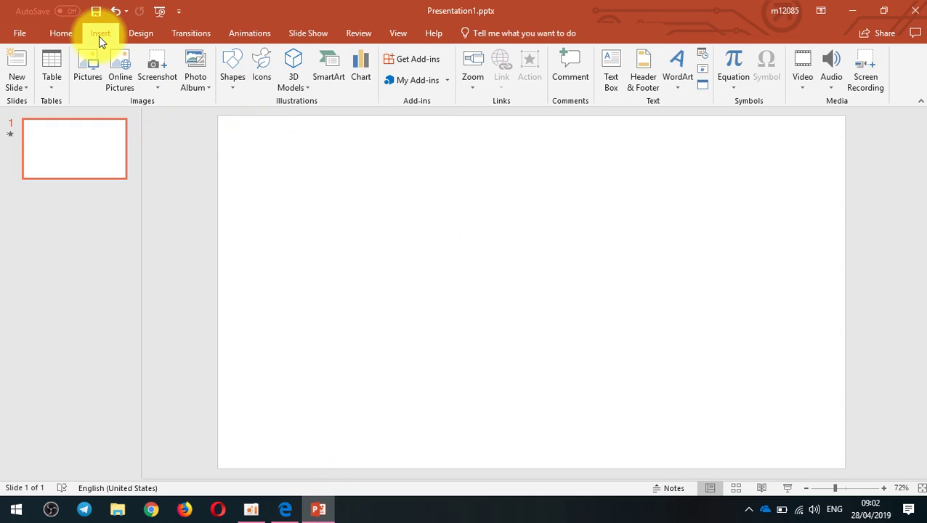
# Step: Browse the Icons gallery down to the Technology and electronics category
pyautogui.click(263, 76)
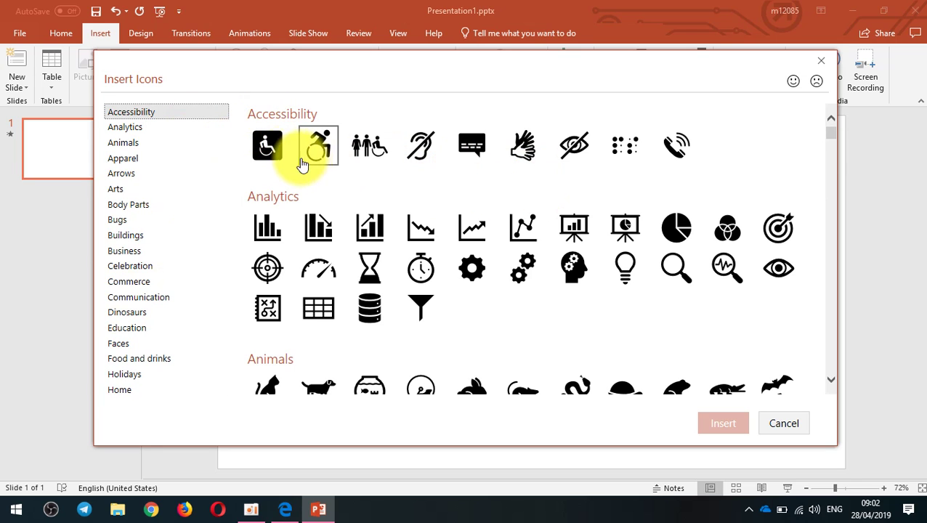
pyautogui.scroll(-1, 461, 223)
pyautogui.scroll(-1, 490, 264)
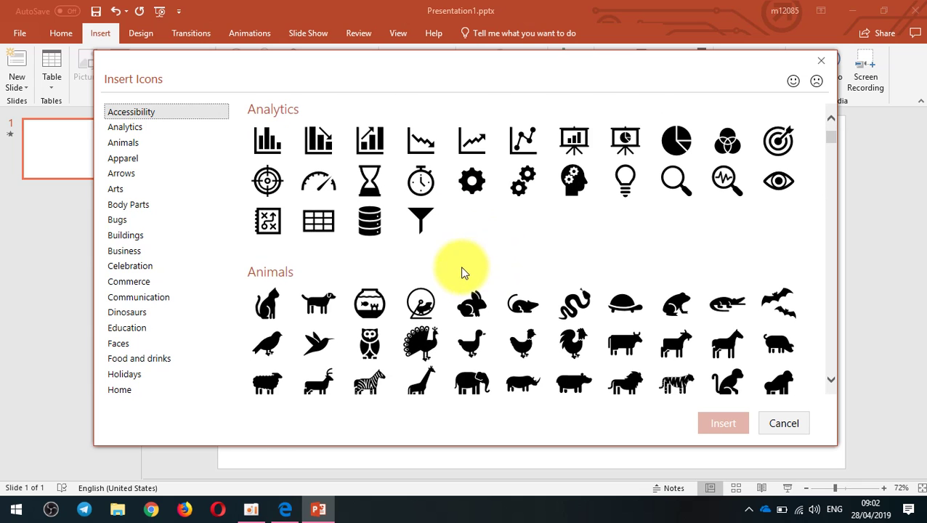
pyautogui.moveTo(254, 271); pyautogui.dragTo(273, 269)
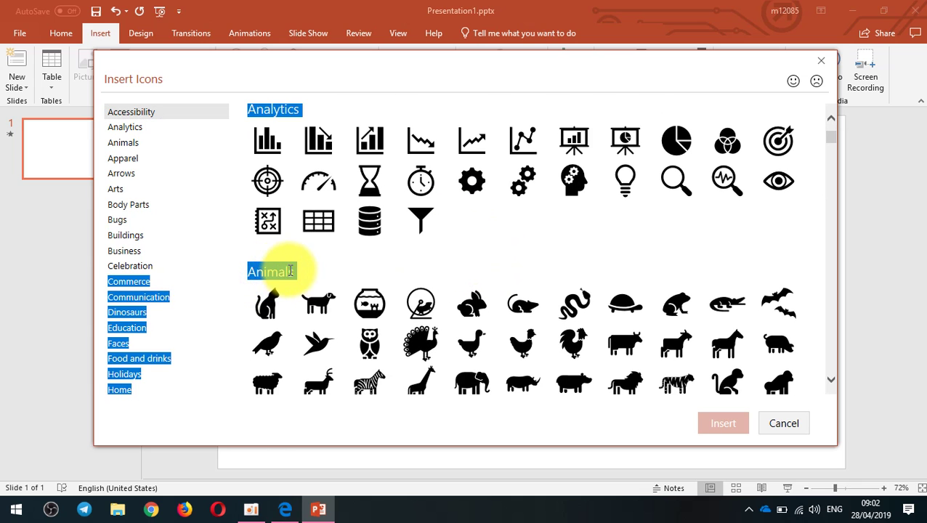
pyautogui.click(323, 269)
pyautogui.scroll(-2, 363, 263)
pyautogui.scroll(-4, 368, 255)
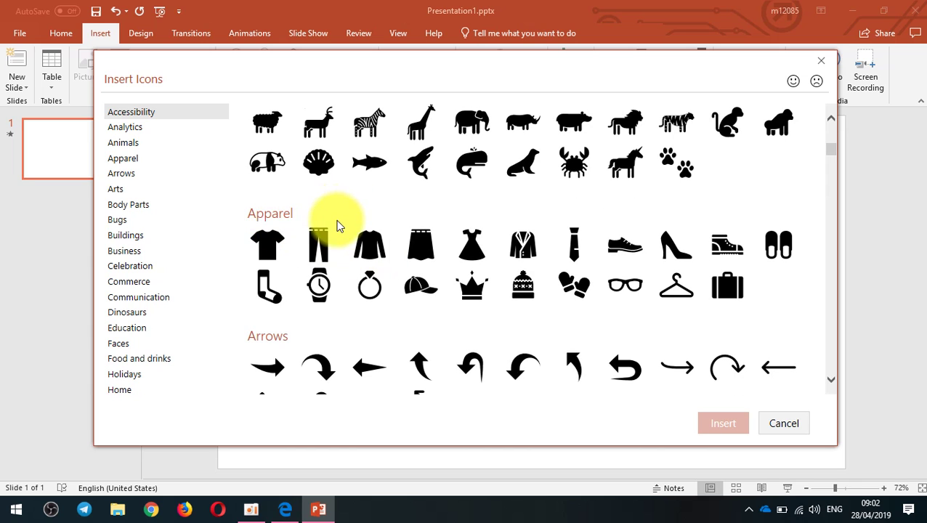
pyautogui.scroll(-3, 340, 225)
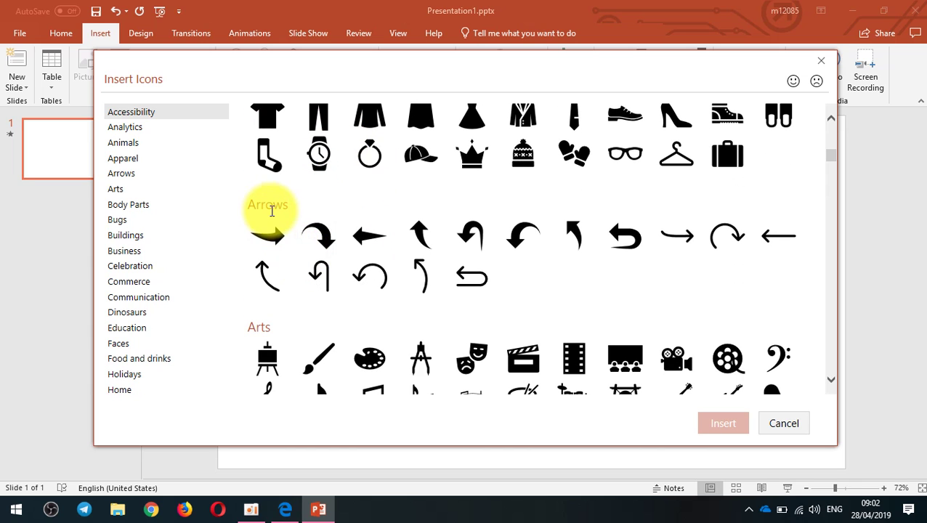
pyautogui.scroll(-6, 277, 329)
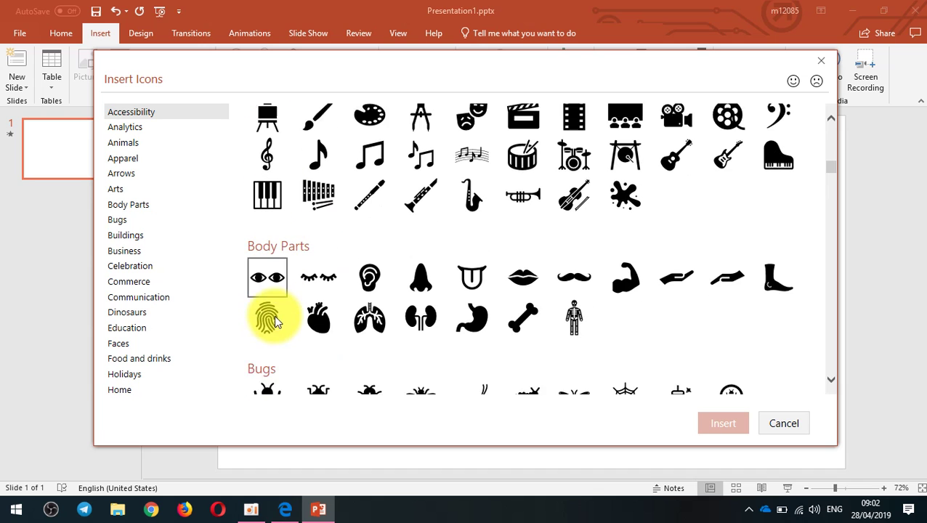
pyautogui.scroll(-2, 327, 248)
pyautogui.scroll(-3, 327, 249)
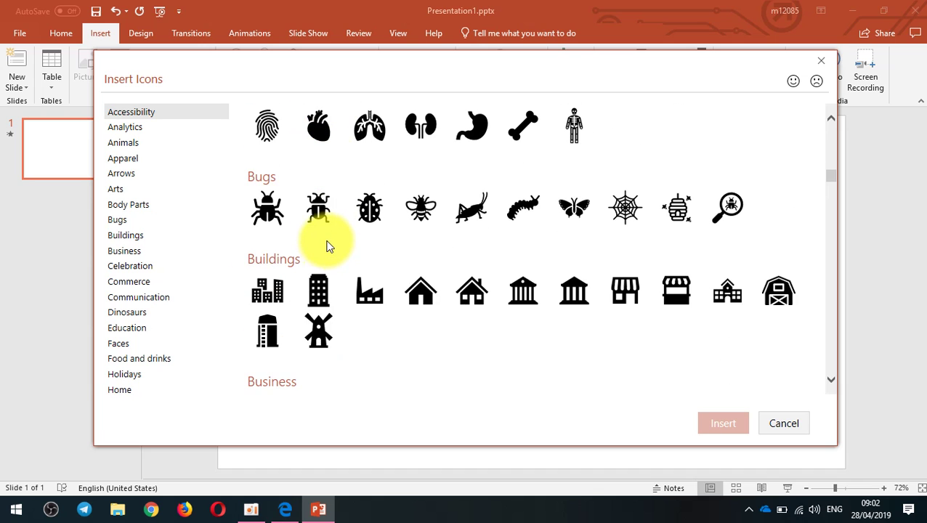
pyautogui.scroll(-2, 327, 247)
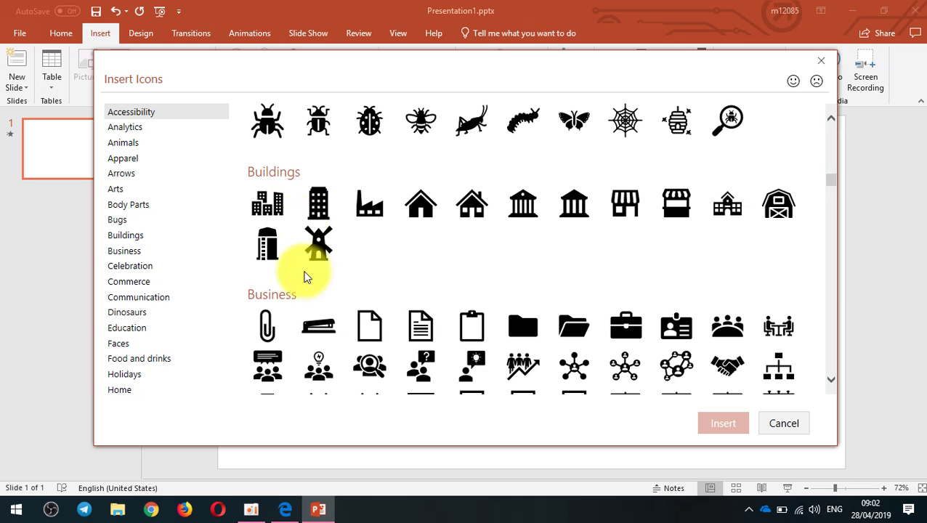
pyautogui.scroll(-2, 341, 296)
pyautogui.scroll(-1, 344, 303)
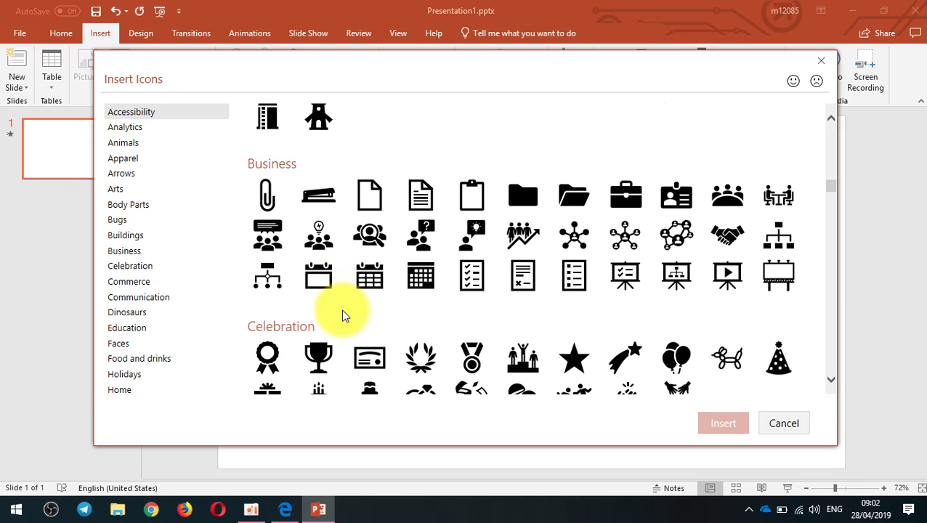
pyautogui.scroll(-2, 517, 360)
pyautogui.scroll(-4, 514, 283)
pyautogui.scroll(-2, 517, 282)
pyautogui.scroll(-4, 511, 283)
pyautogui.scroll(-4, 501, 274)
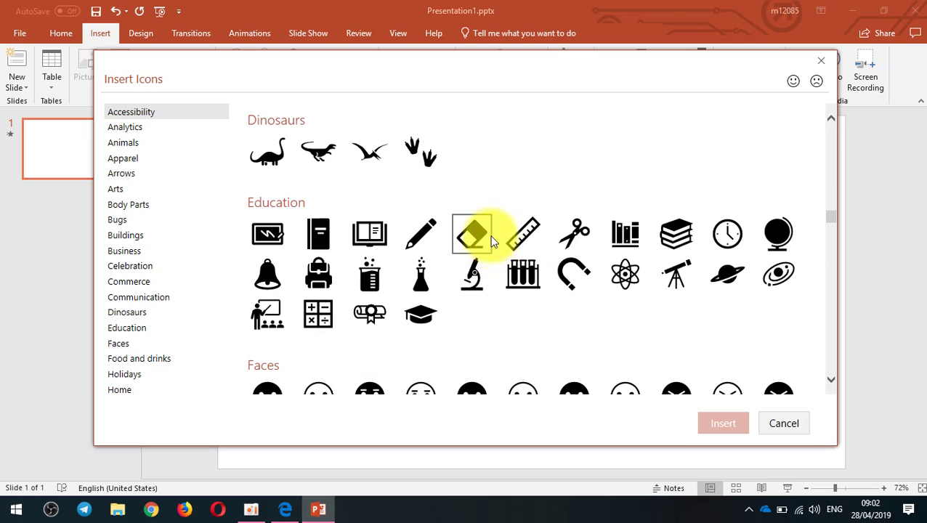
pyautogui.scroll(-3, 491, 241)
pyautogui.scroll(-2, 394, 207)
pyautogui.scroll(-2, 693, 166)
pyautogui.scroll(-4, 385, 236)
pyautogui.scroll(-4, 366, 240)
pyautogui.scroll(-5, 354, 247)
pyautogui.scroll(-2, 364, 286)
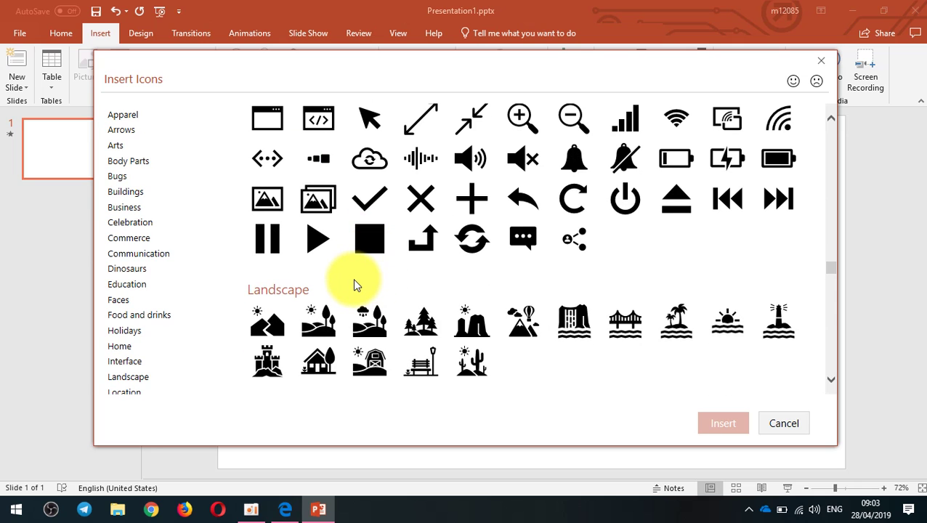
pyautogui.scroll(-1, 411, 263)
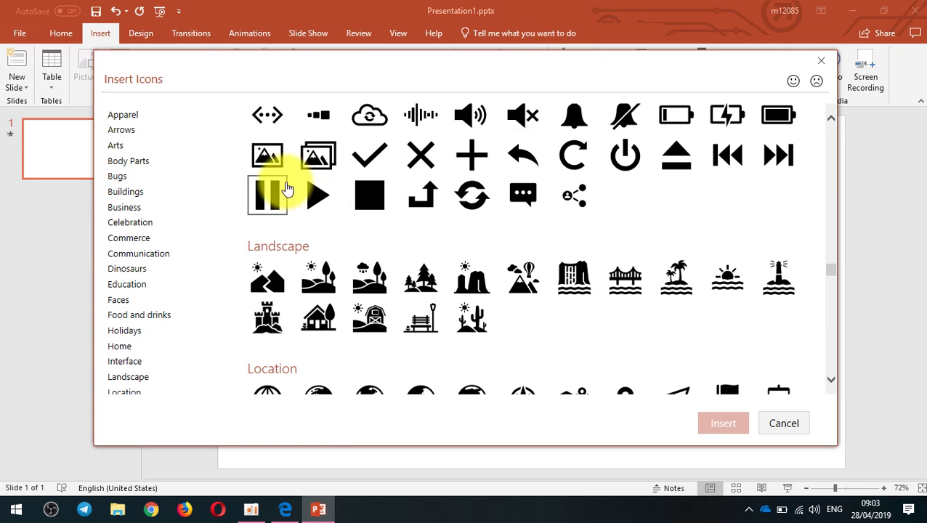
pyautogui.scroll(-3, 286, 190)
pyautogui.scroll(-1, 300, 182)
pyautogui.scroll(-2, 341, 193)
pyautogui.scroll(-3, 366, 209)
pyautogui.scroll(-1, 328, 206)
pyautogui.scroll(-1, 328, 206)
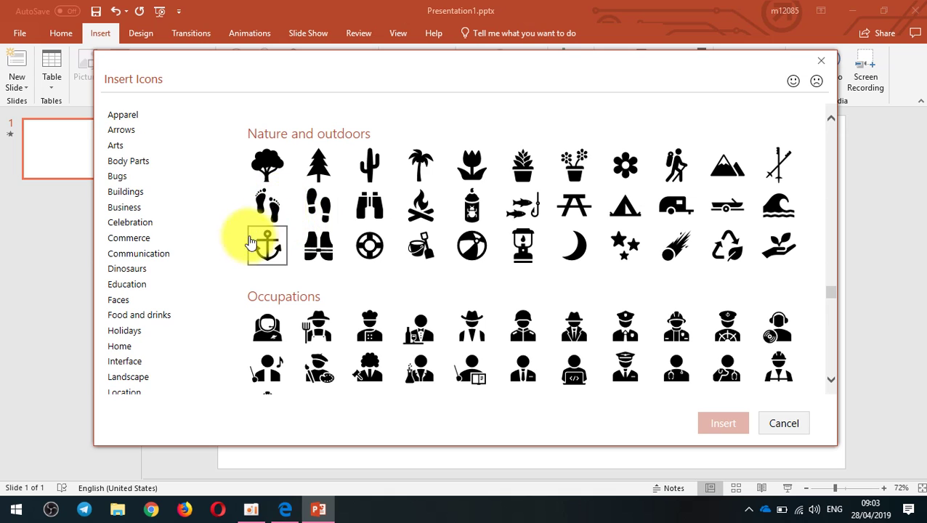
pyautogui.scroll(-2, 522, 226)
pyautogui.scroll(-2, 526, 240)
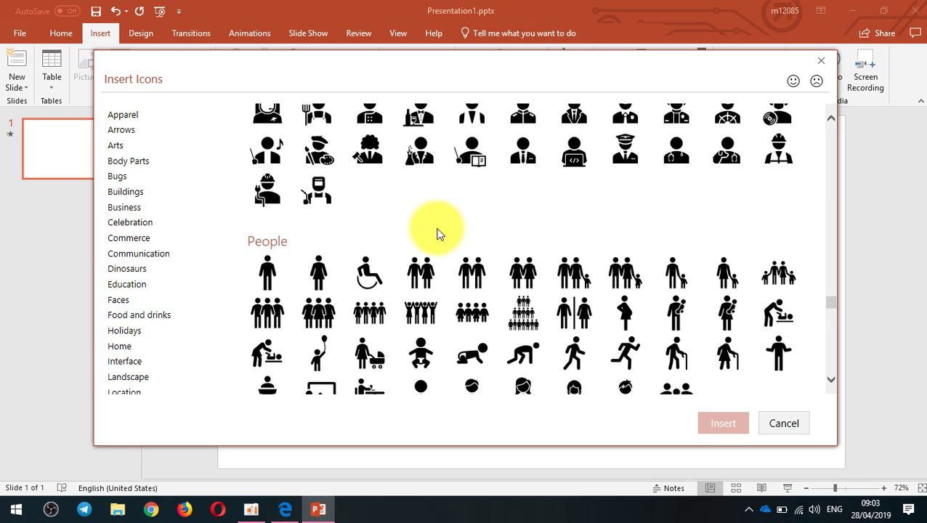
pyautogui.scroll(-3, 517, 256)
pyautogui.scroll(-3, 517, 269)
pyautogui.scroll(-8, 514, 274)
pyautogui.scroll(-6, 514, 274)
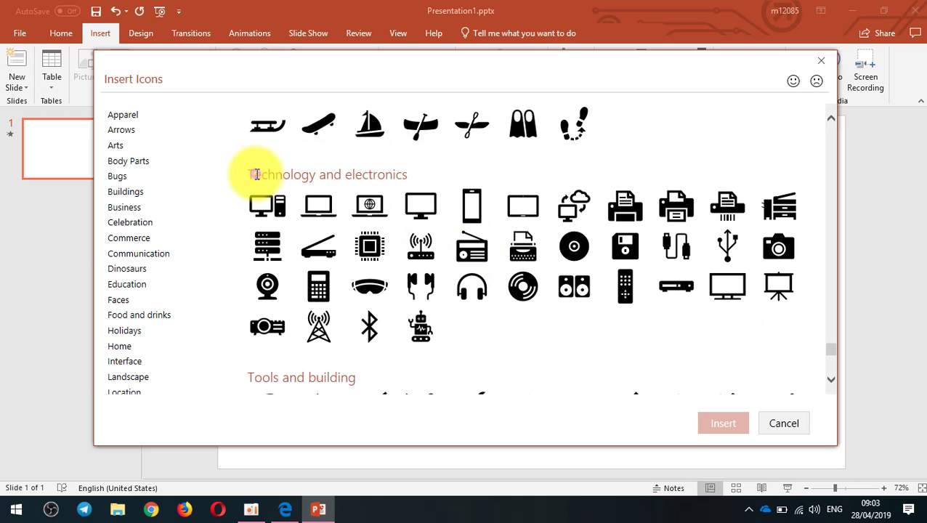
# Step: Select the laptop icon and insert it onto the slide
pyautogui.moveTo(250, 175); pyautogui.dragTo(410, 175)
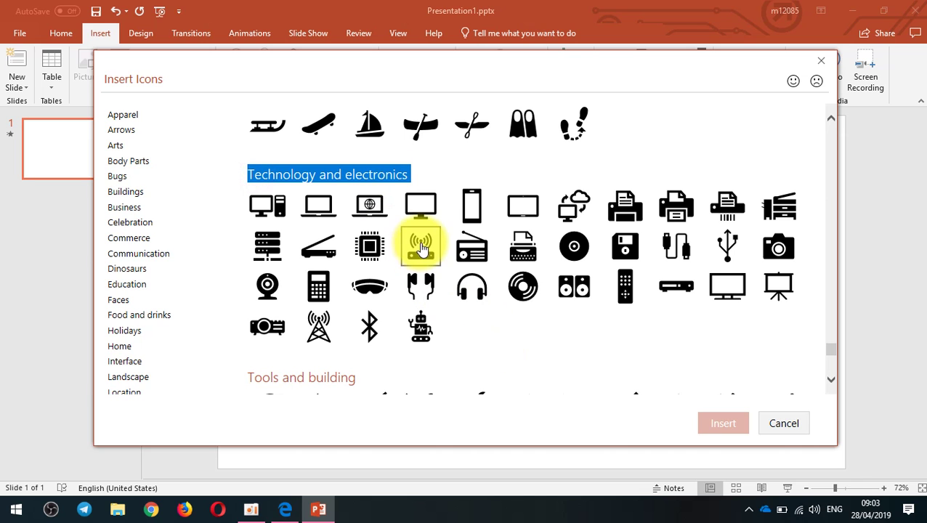
pyautogui.click(323, 209)
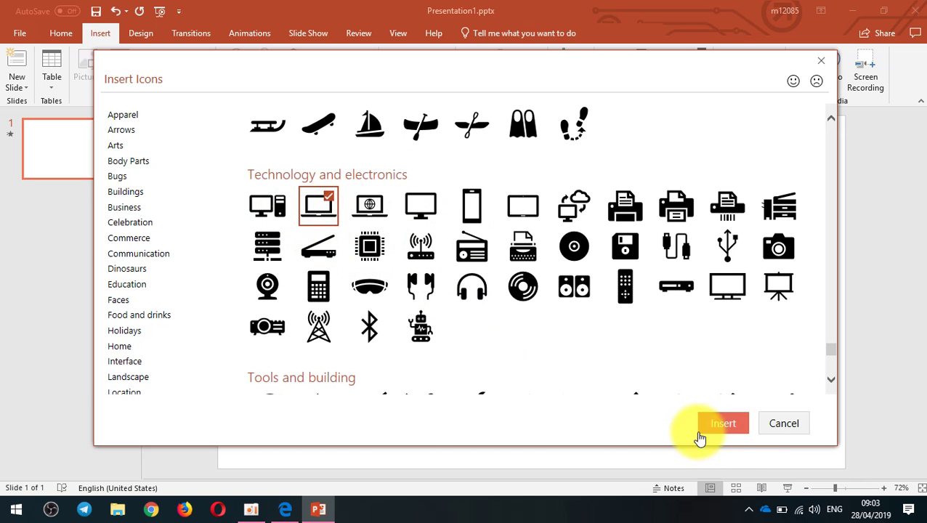
pyautogui.click(708, 425)
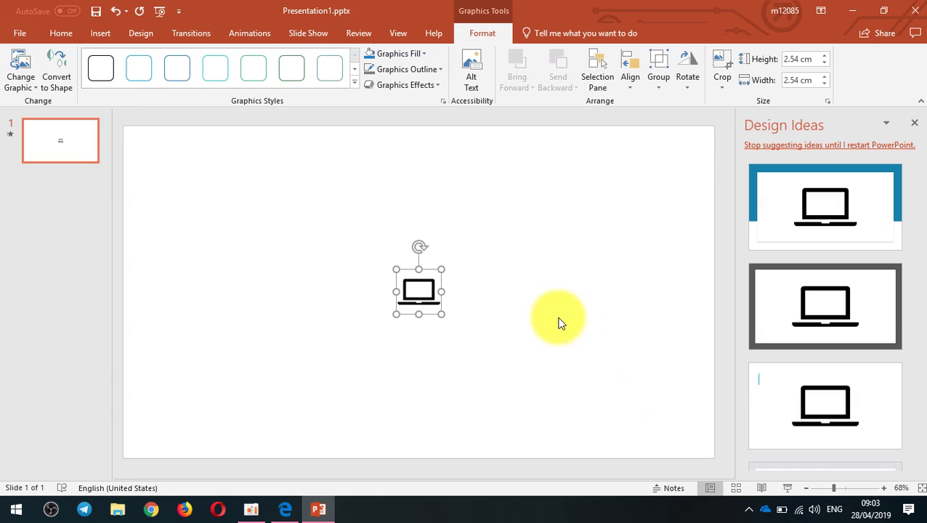
# Step: Enlarge the laptop icon to 11.81 cm, dismiss Design Ideas, then delete the icon
pyautogui.moveTo(441, 314); pyautogui.dragTo(600, 409)
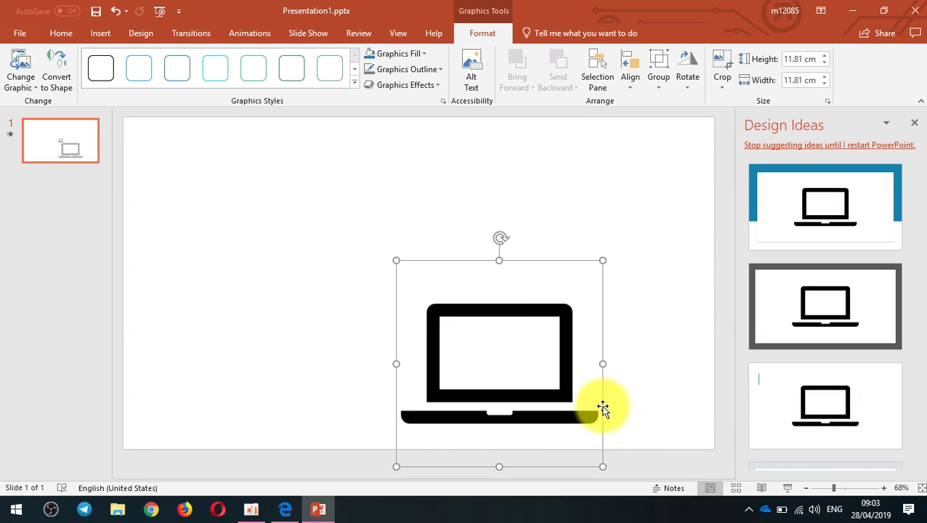
pyautogui.moveTo(516, 335); pyautogui.dragTo(505, 250)
pyautogui.click(914, 124)
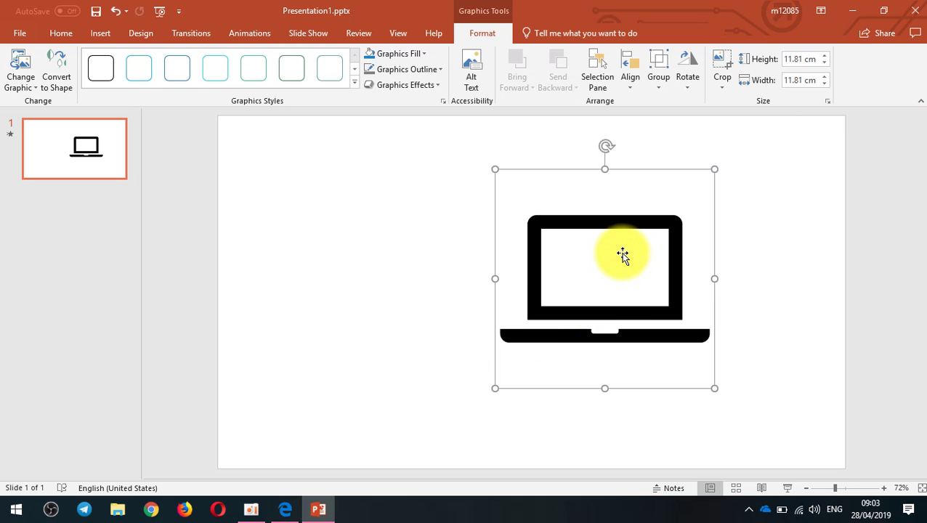
pyautogui.press('Delete')
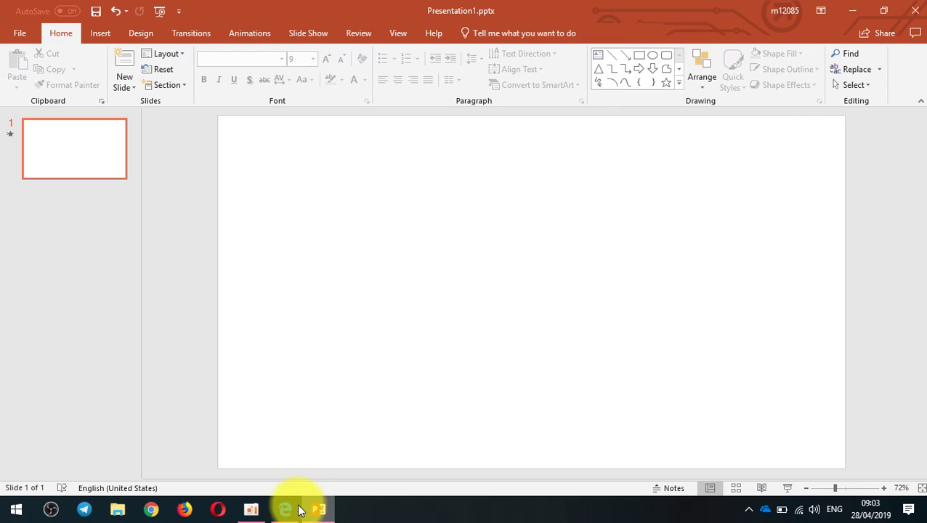
# Step: Check the PDF guide in Edge, then minimize it
pyautogui.click(298, 510)
pyautogui.scroll(-2, 400, 349)
pyautogui.scroll(-2, 363, 211)
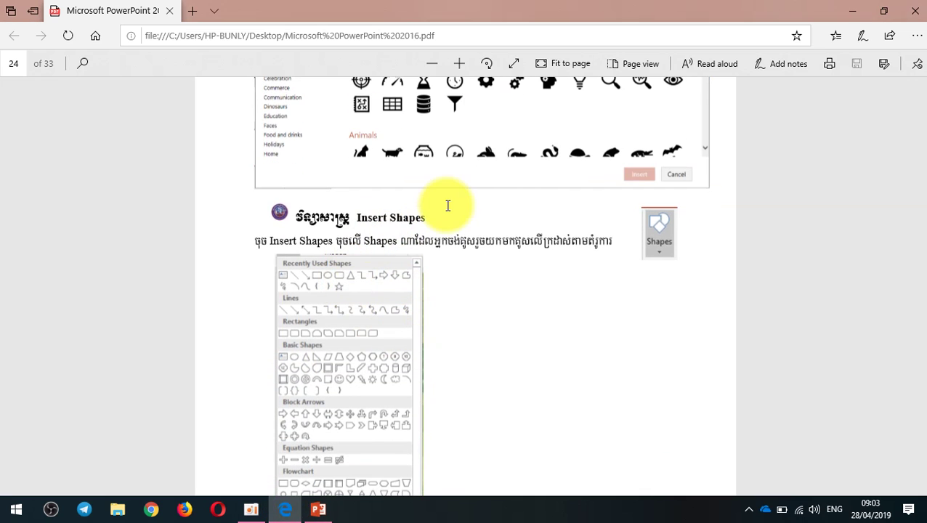
pyautogui.click(847, 9)
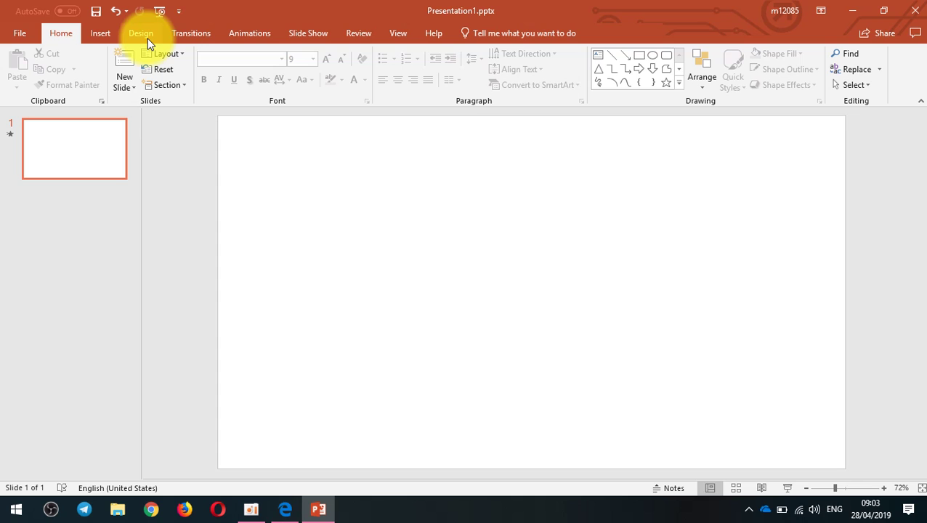
# Step: Choose the Hexagon from Basic Shapes and start drawing it on the slide
pyautogui.click(91, 37)
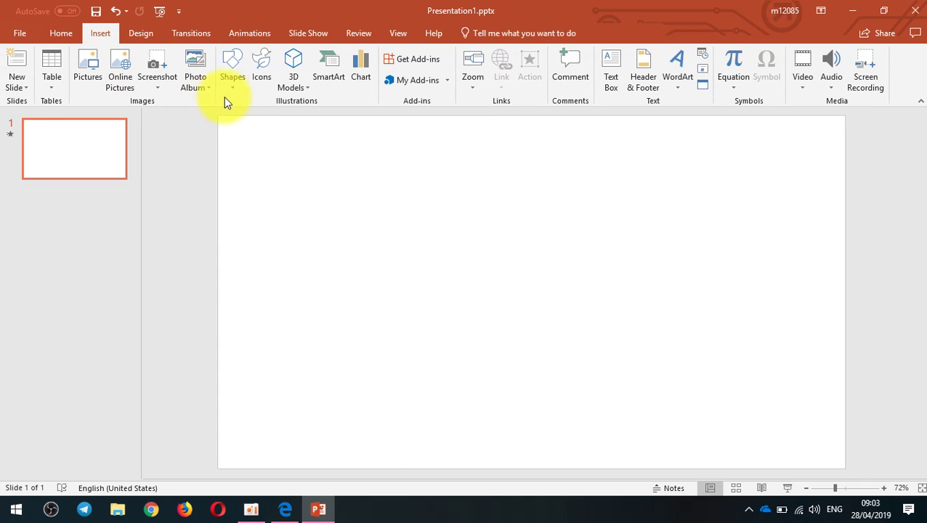
pyautogui.click(232, 80)
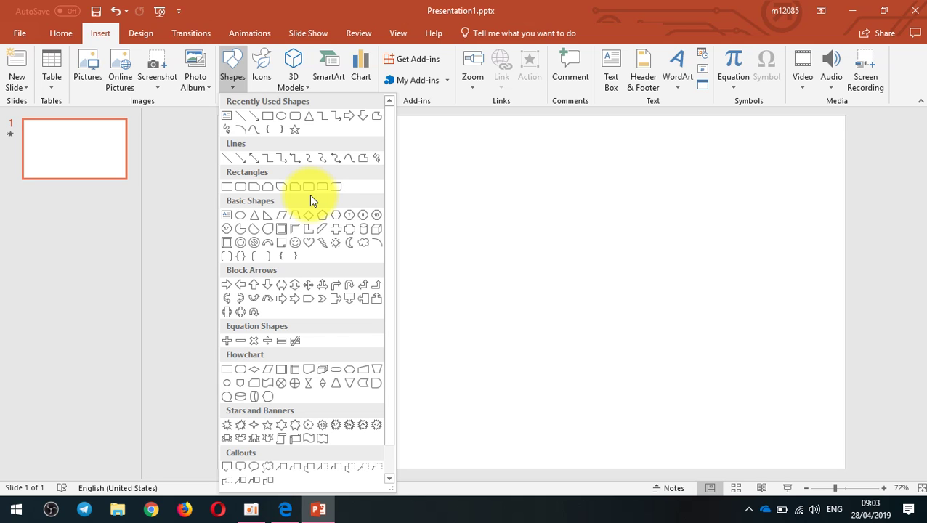
pyautogui.scroll(-1, 325, 269)
pyautogui.scroll(1, 321, 221)
pyautogui.scroll(-1, 321, 221)
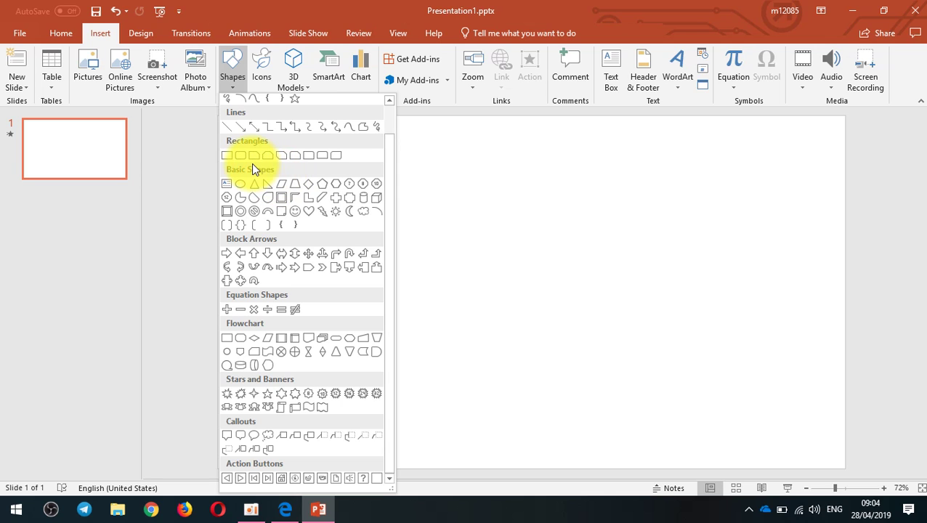
pyautogui.click(331, 182)
pyautogui.moveTo(357, 162)
pyautogui.mouseDown()
pyautogui.moveTo(534, 289)
pyautogui.moveTo(470, 263)
pyautogui.mouseUp()
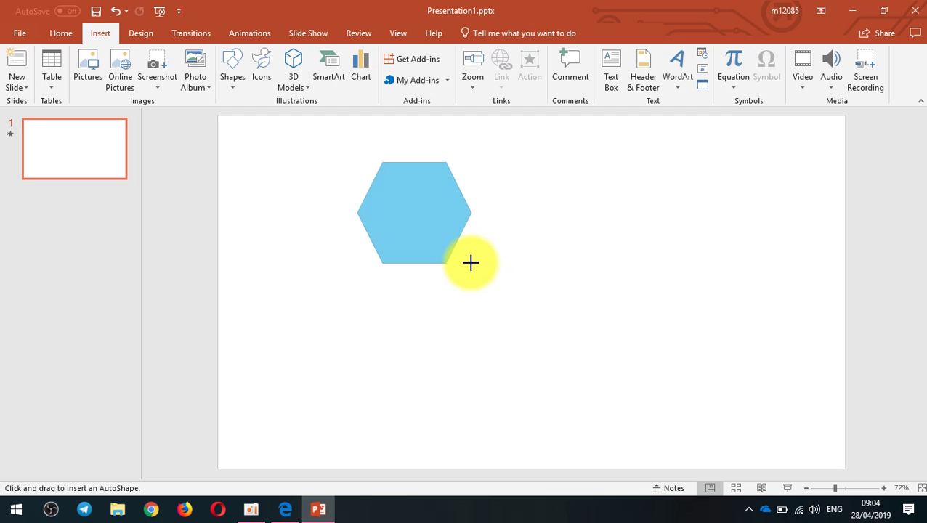
# Step: Finish the hexagon at about 7.02 × 8.15 cm and move it near the slide centre
pyautogui.moveTo(470, 263); pyautogui.dragTo(507, 292)
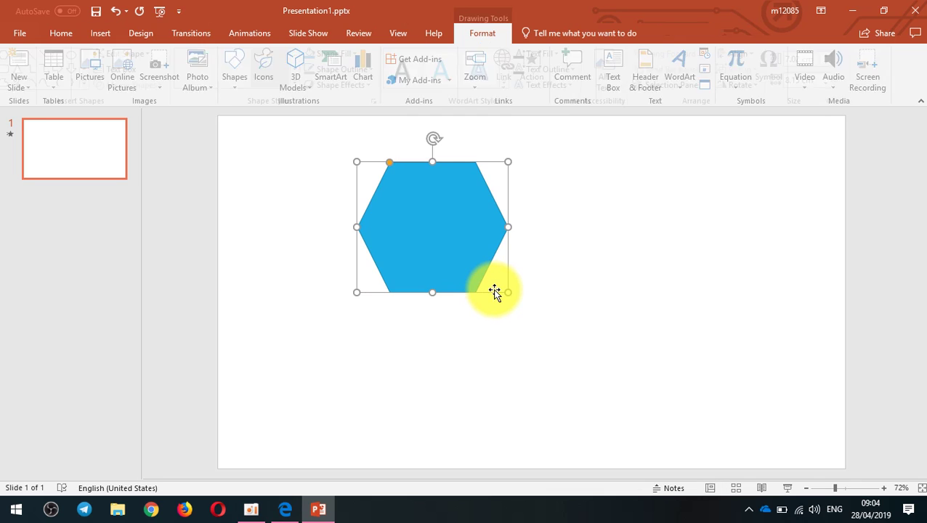
pyautogui.moveTo(425, 226); pyautogui.dragTo(510, 242)
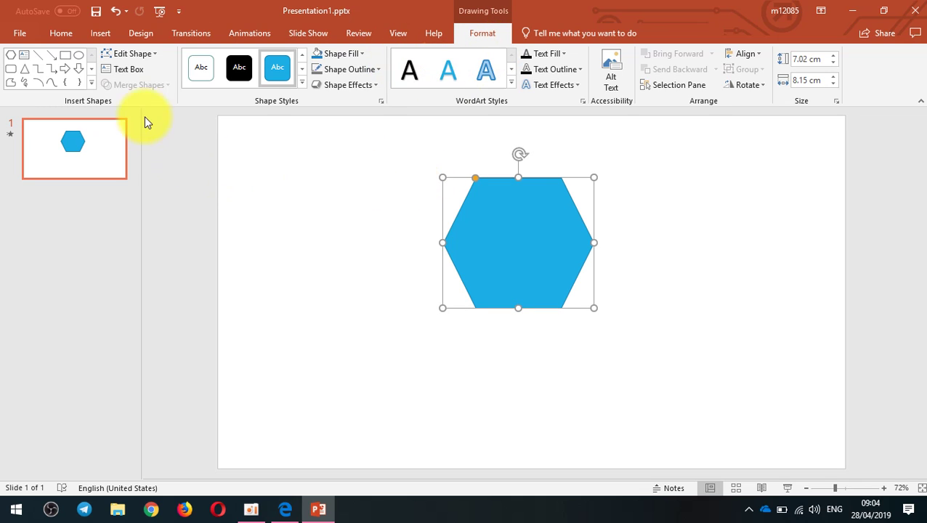
pyautogui.click(129, 79)
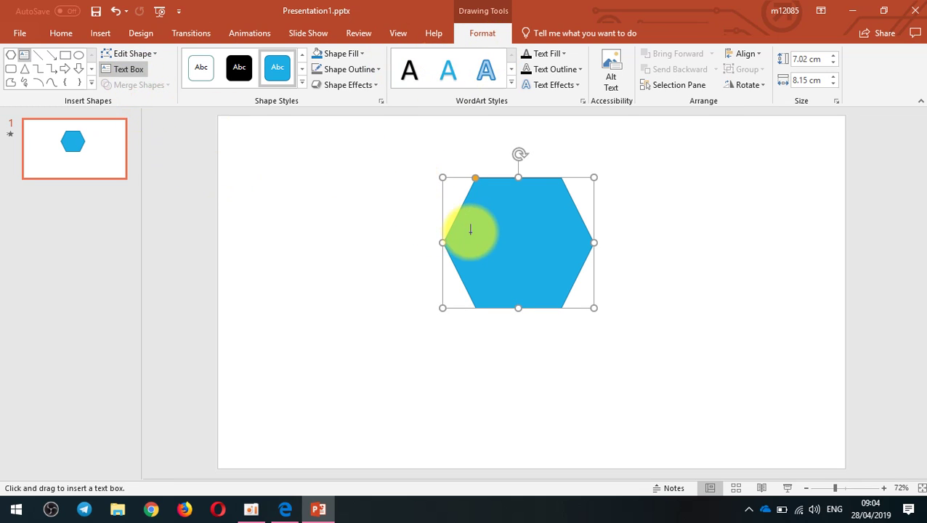
# Step: Turn on Edit Points for the hexagon
pyautogui.click(147, 53)
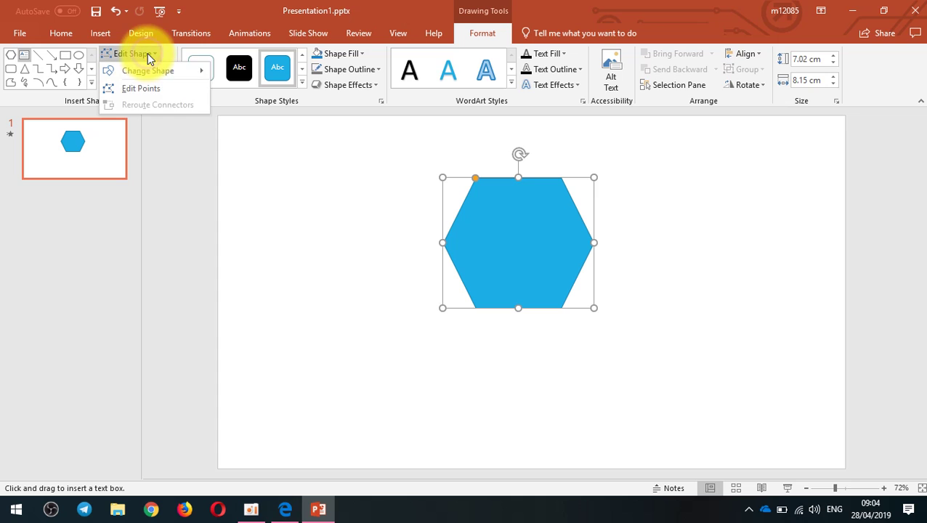
pyautogui.click(153, 95)
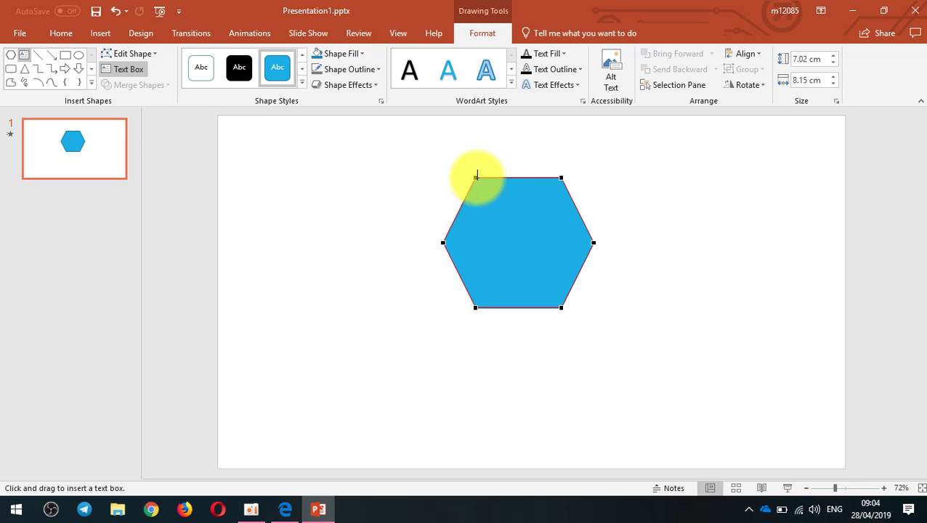
pyautogui.click(133, 52)
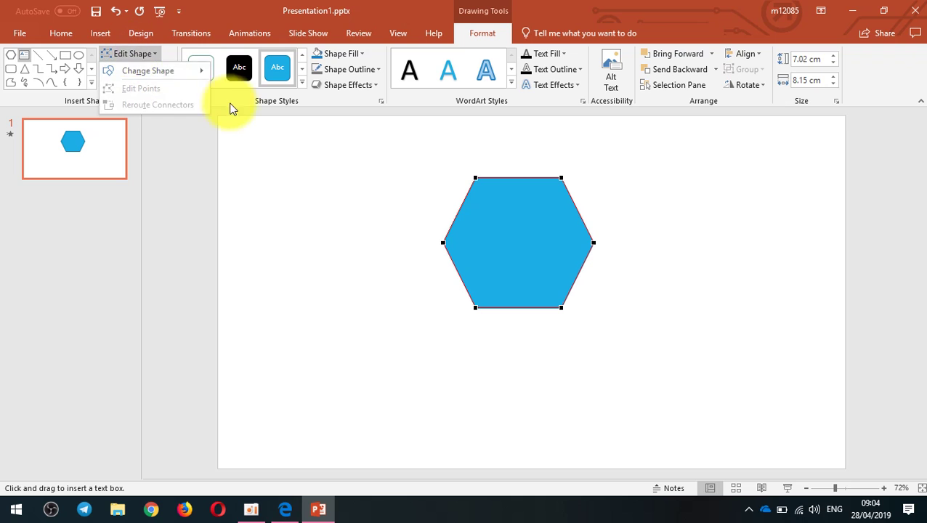
pyautogui.click(176, 73)
pyautogui.press('Escape')
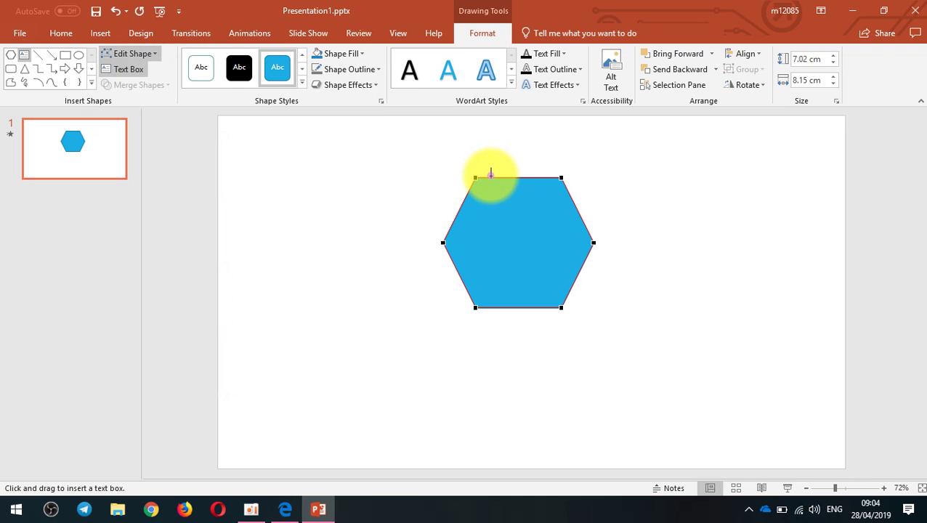
# Step: Drag the top-left vertex toward the centre for a notched, boat-like outline
pyautogui.click(475, 178)
pyautogui.moveTo(475, 178); pyautogui.dragTo(485, 185)
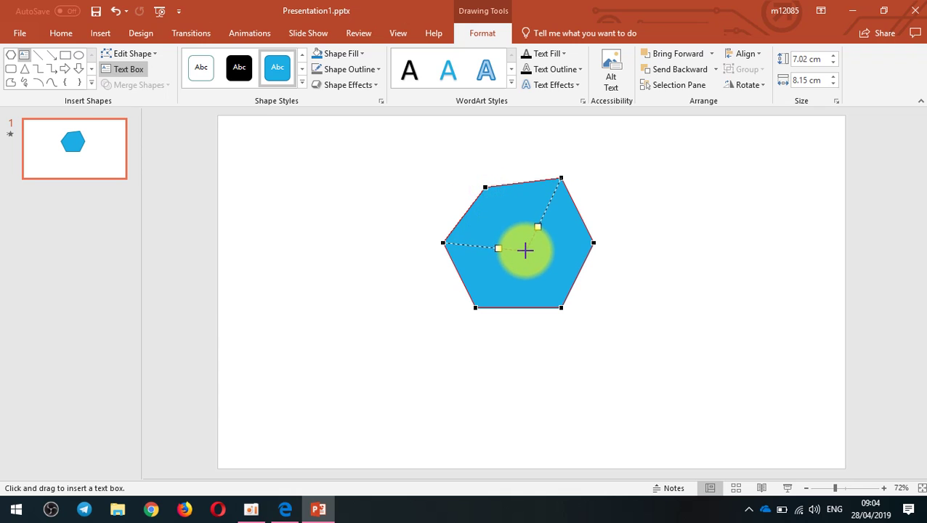
pyautogui.moveTo(485, 187); pyautogui.dragTo(531, 255)
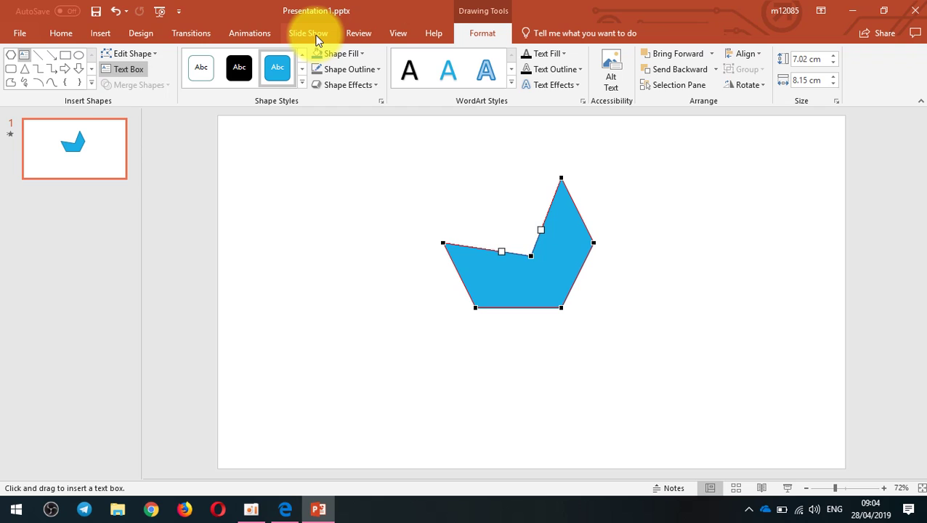
pyautogui.click(346, 57)
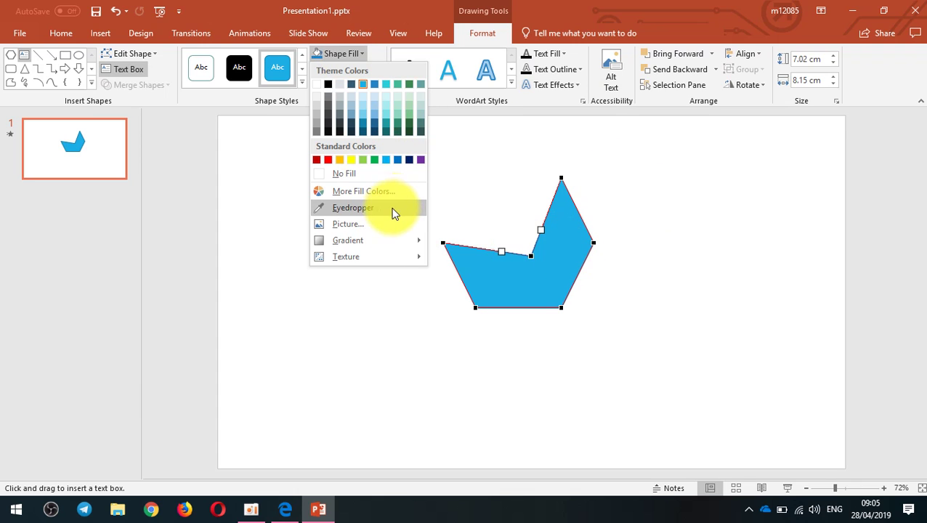
# Step: Fill the notched shape with the gra01.png picture from a file
pyautogui.click(372, 223)
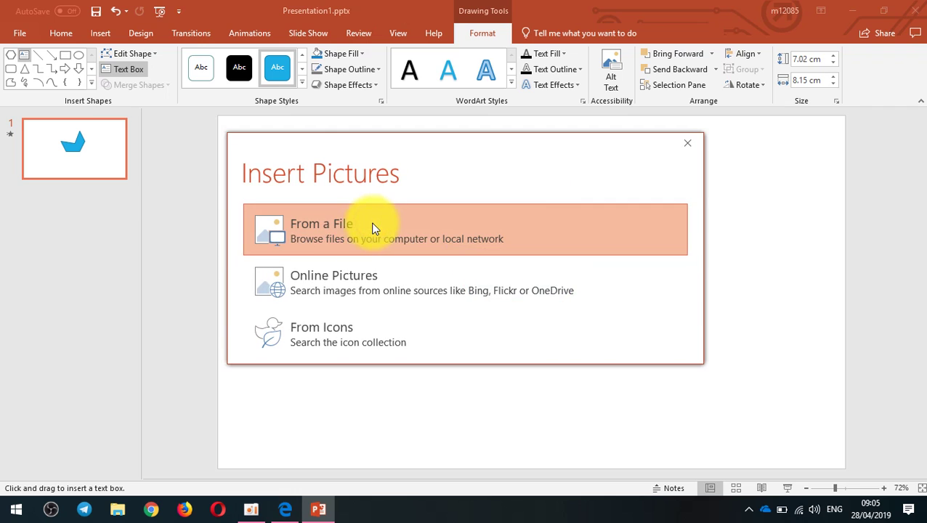
pyautogui.click(466, 232)
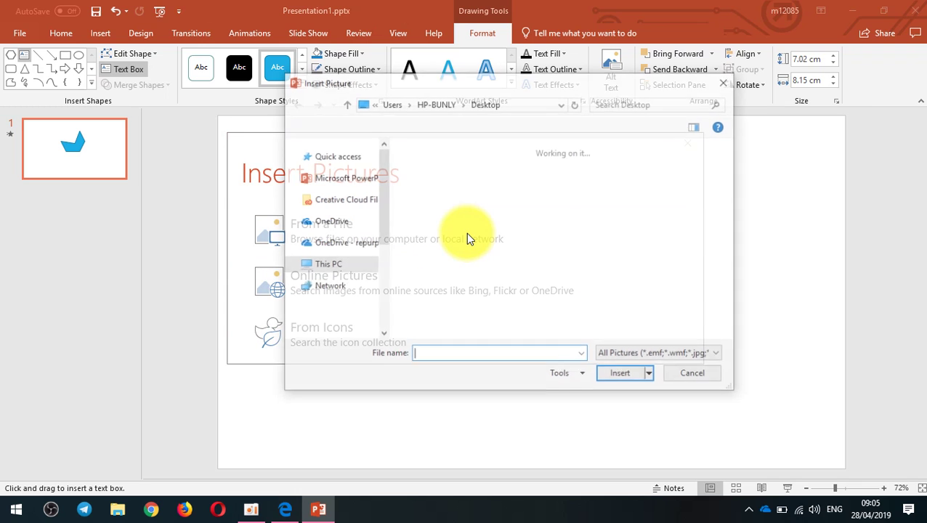
pyautogui.click(432, 280)
pyautogui.click(626, 376)
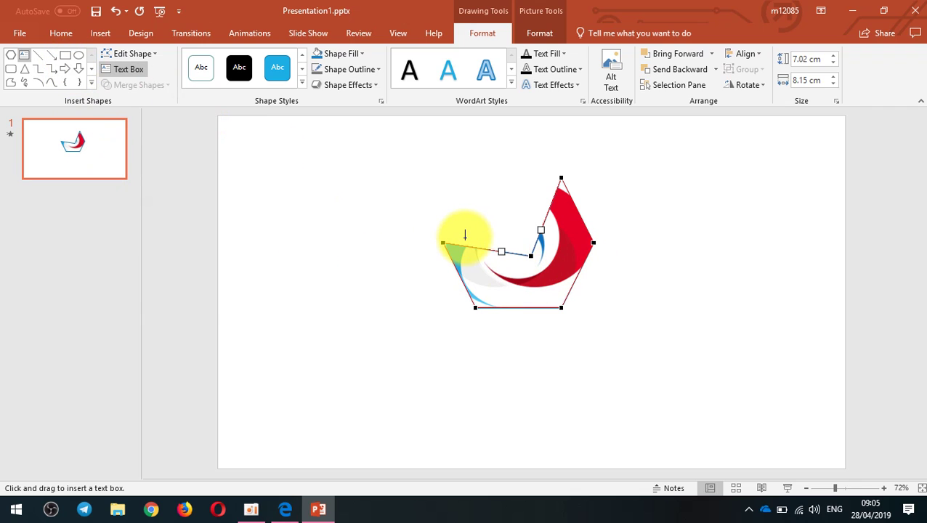
pyautogui.click(349, 70)
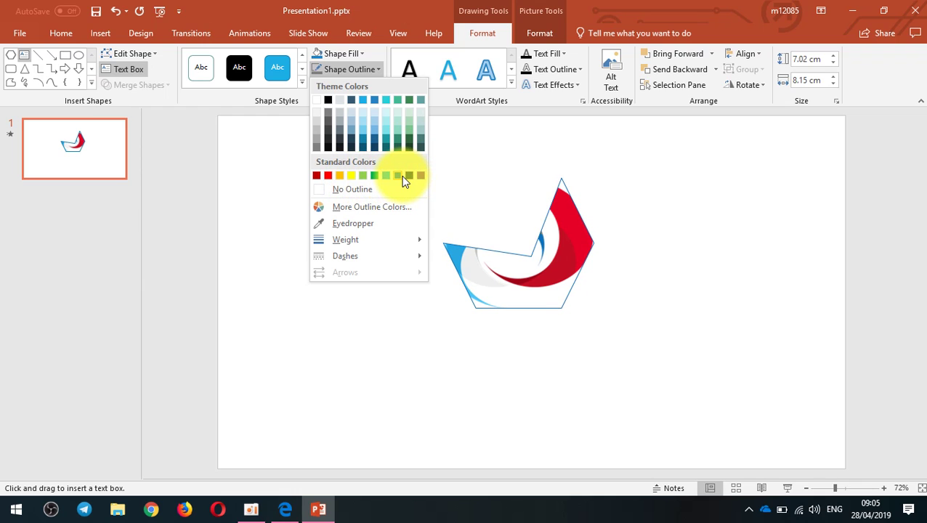
# Step: Preview the Shadow and Reflection shape effects without applying either, then show the text fill colours
pyautogui.click(404, 177)
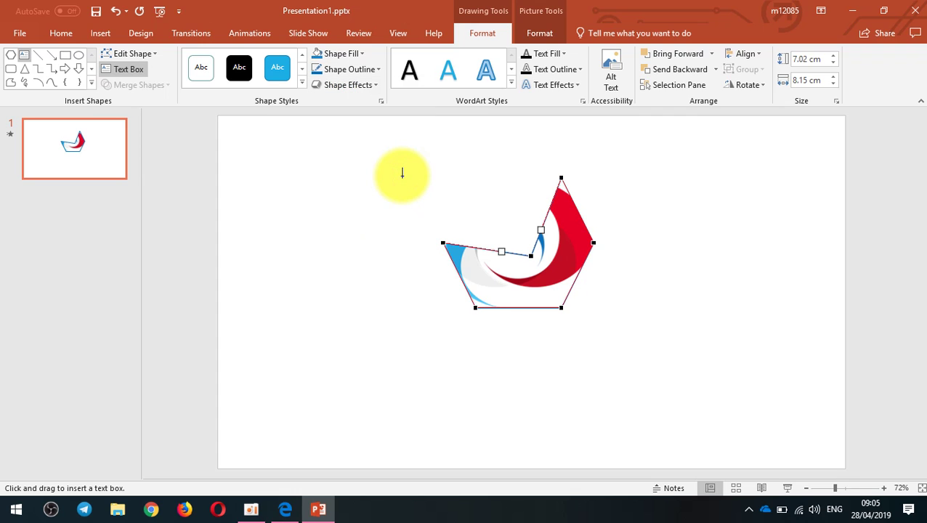
pyautogui.click(362, 85)
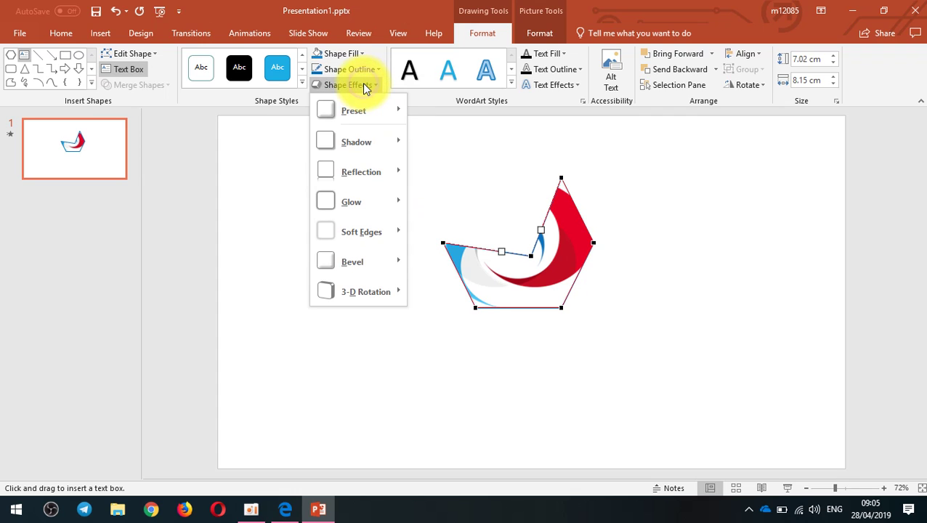
pyautogui.moveTo(353, 129)
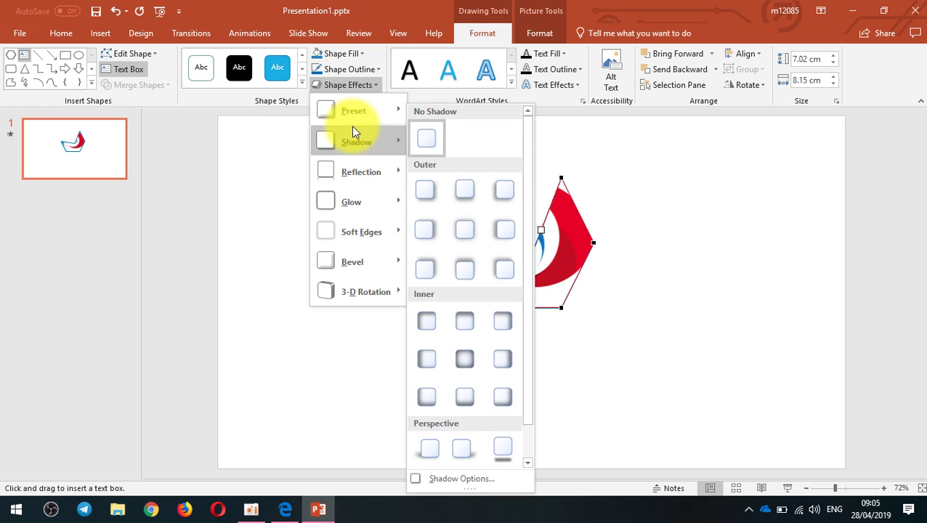
pyautogui.moveTo(352, 200)
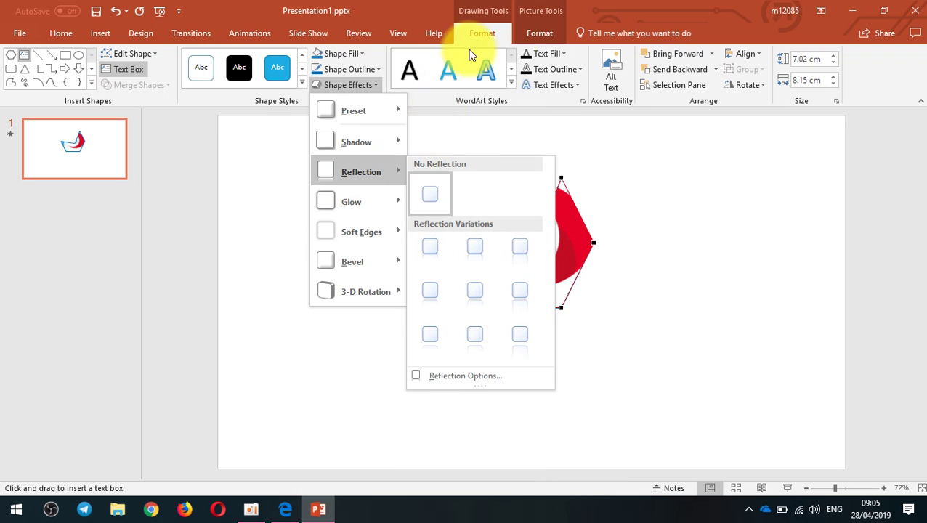
pyautogui.click(429, 9)
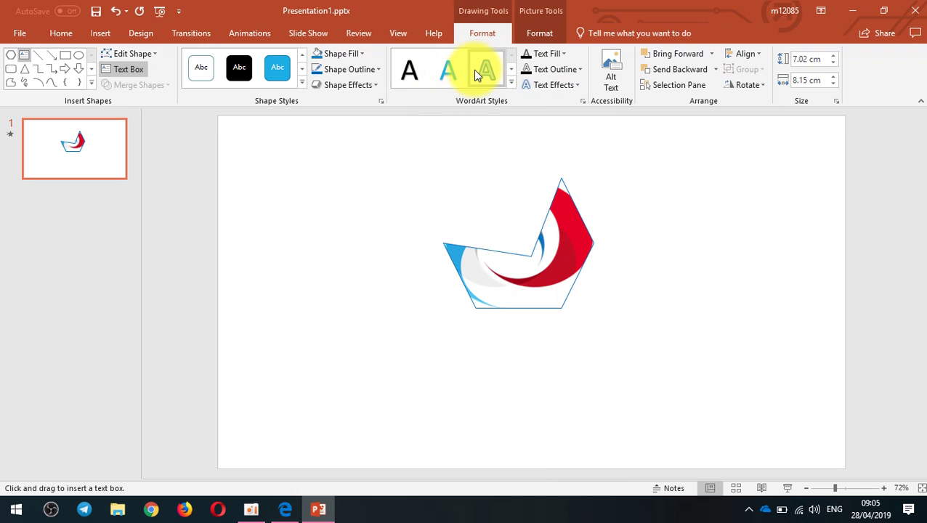
pyautogui.click(554, 56)
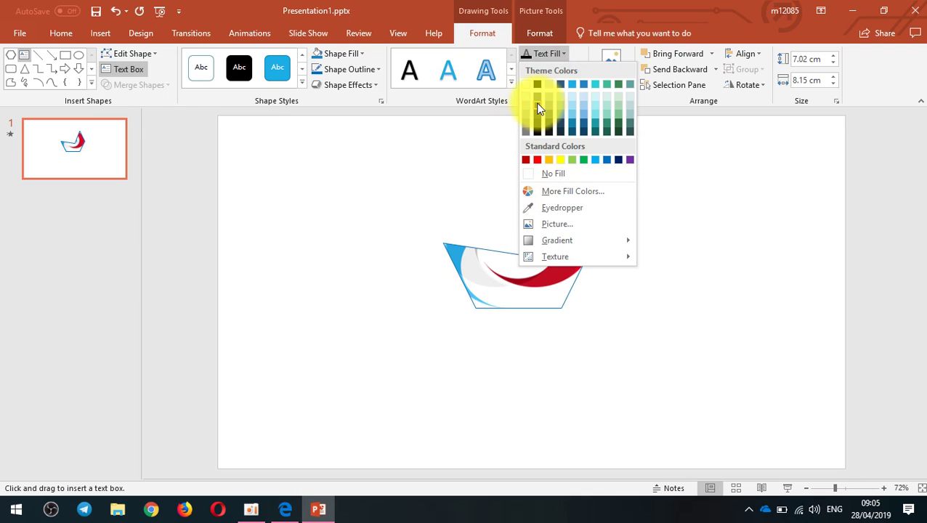
# Step: Type 'gcccfg' into the shape and give the text a yellow outline
pyautogui.click(534, 87)
pyautogui.rightClick(506, 254)
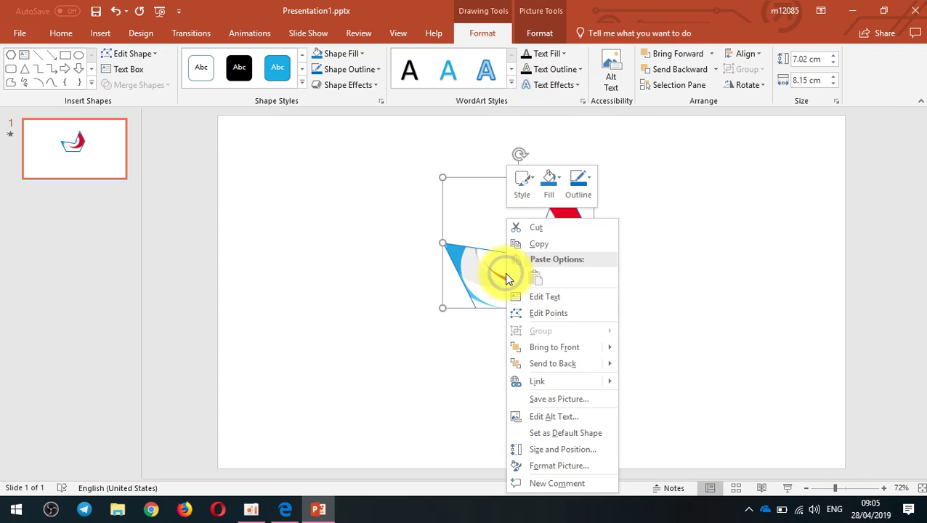
pyautogui.click(563, 298)
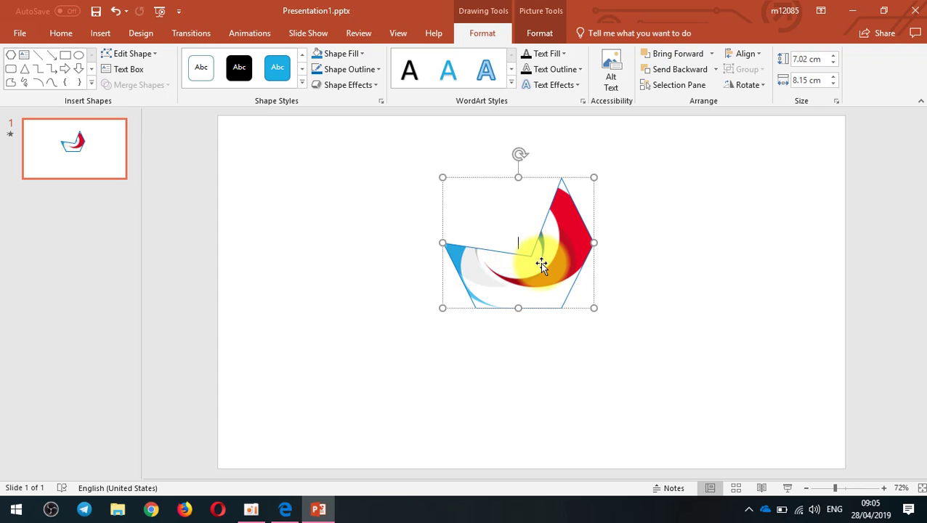
pyautogui.write('gcccfg')
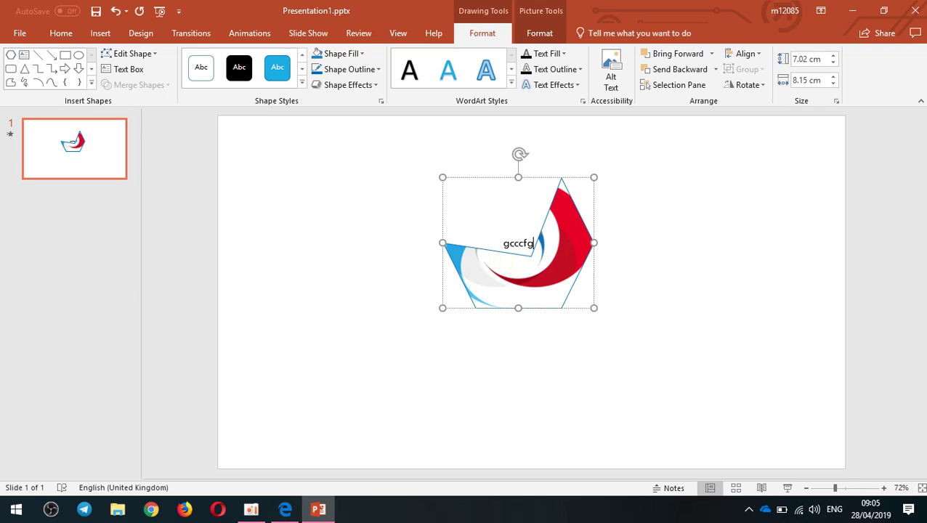
pyautogui.click(563, 72)
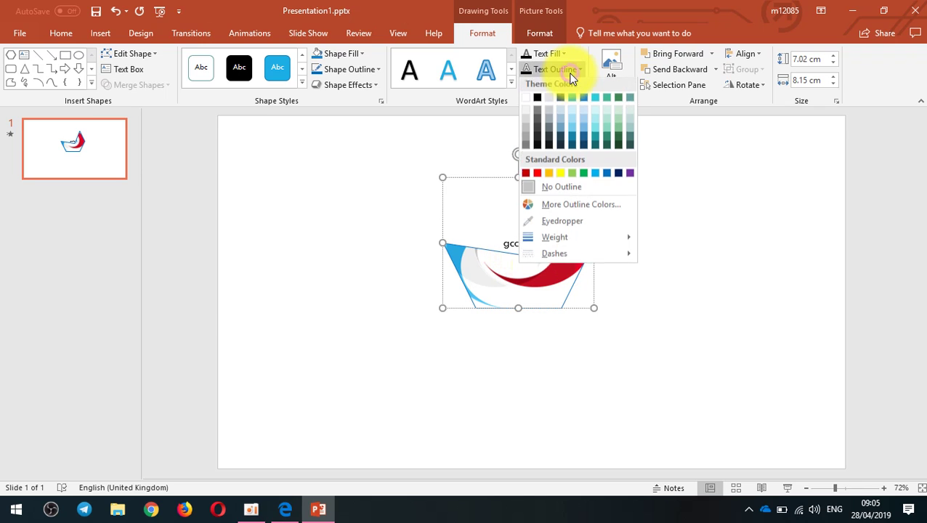
pyautogui.click(561, 175)
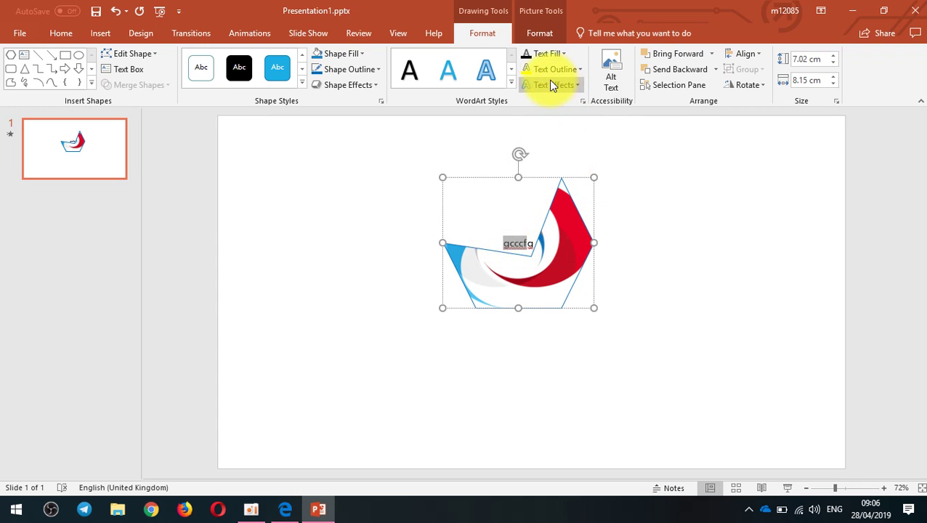
# Step: Select the word 'gcccfg' and add a reflection text effect beneath it
pyautogui.click(527, 239)
pyautogui.click(532, 243)
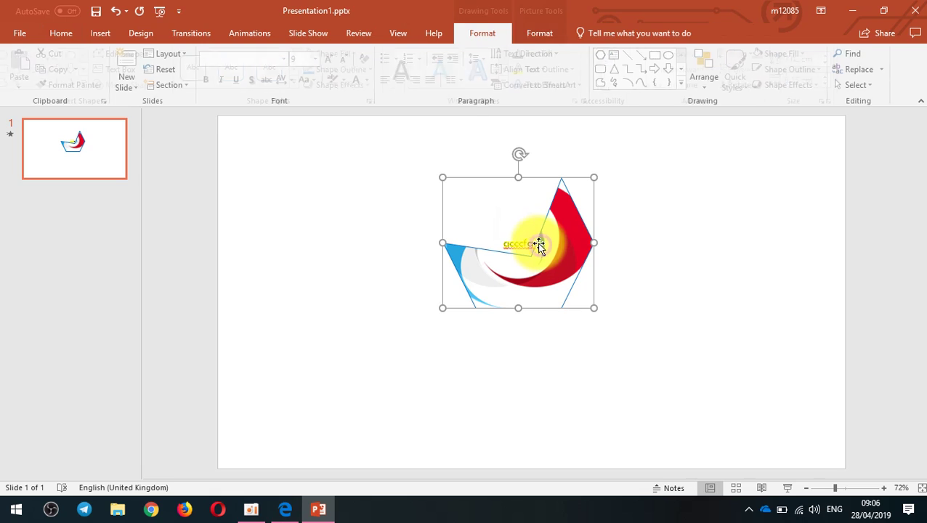
pyautogui.doubleClick(512, 244)
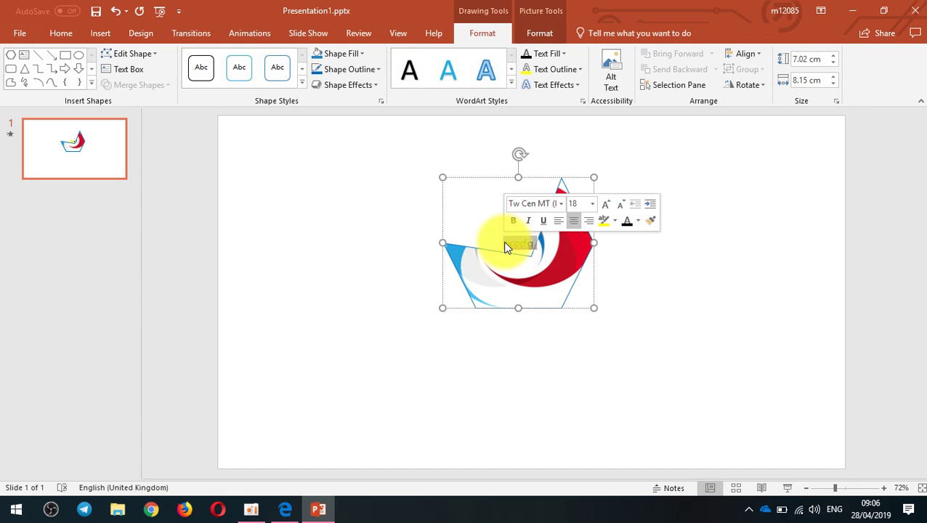
pyautogui.click(574, 85)
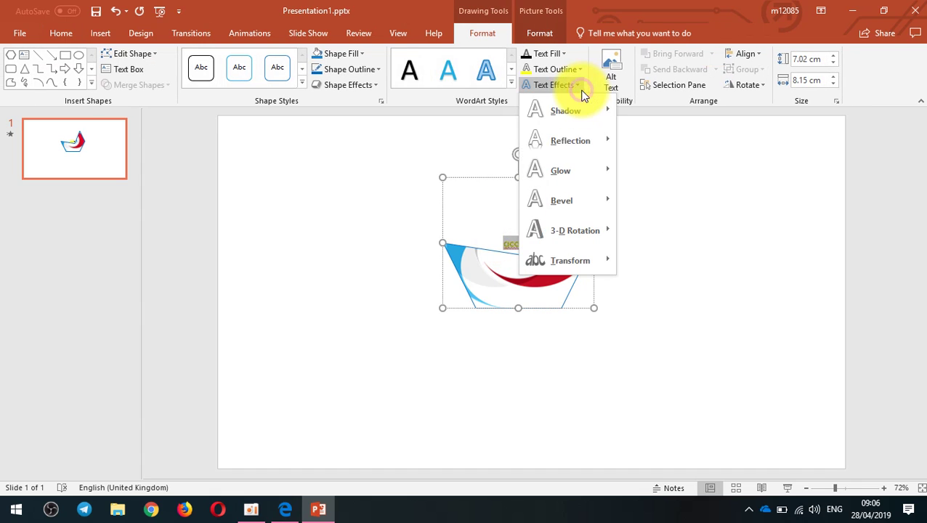
pyautogui.moveTo(571, 140)
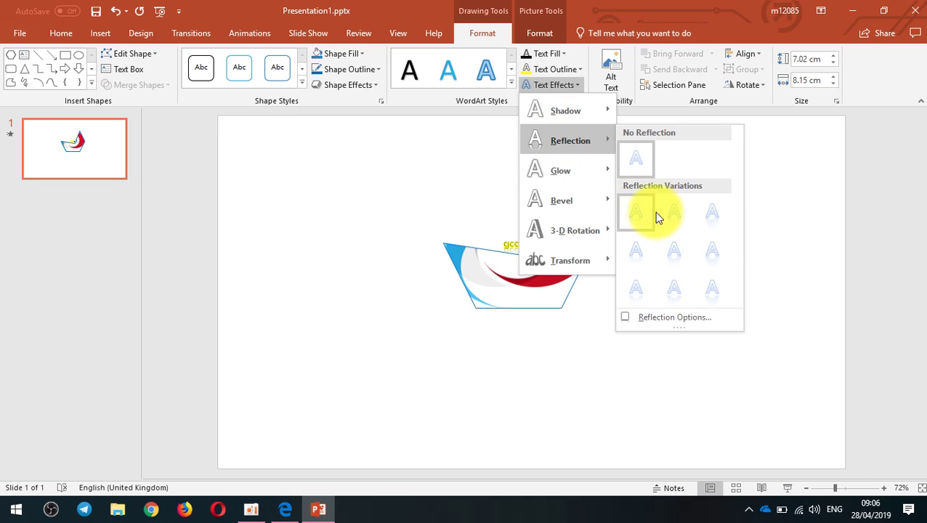
pyautogui.click(633, 216)
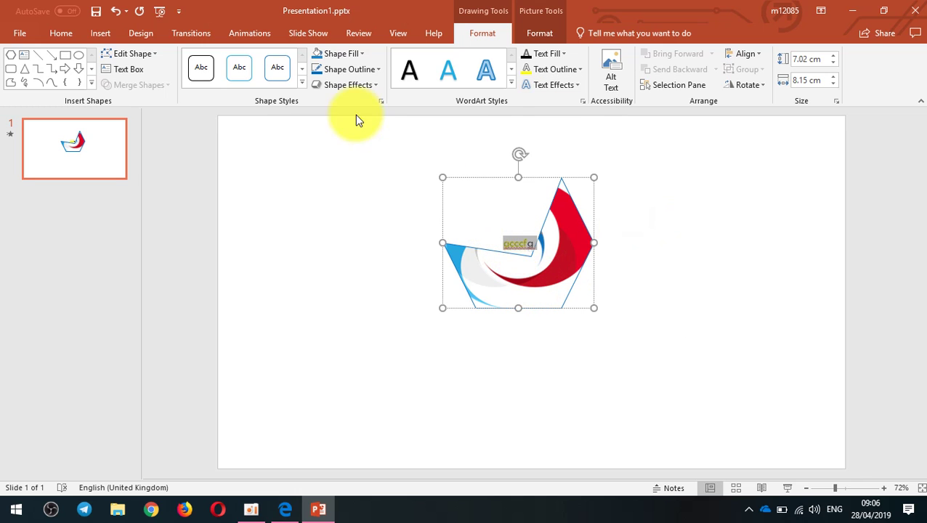
# Step: Set the shape's text to 44 pt font size
pyautogui.click(62, 34)
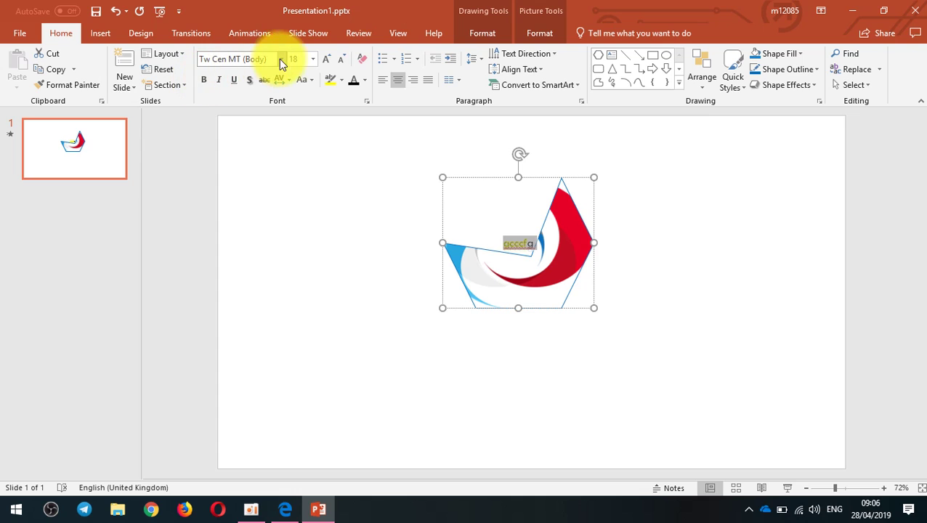
pyautogui.click(312, 59)
pyautogui.click(295, 268)
pyautogui.click(558, 255)
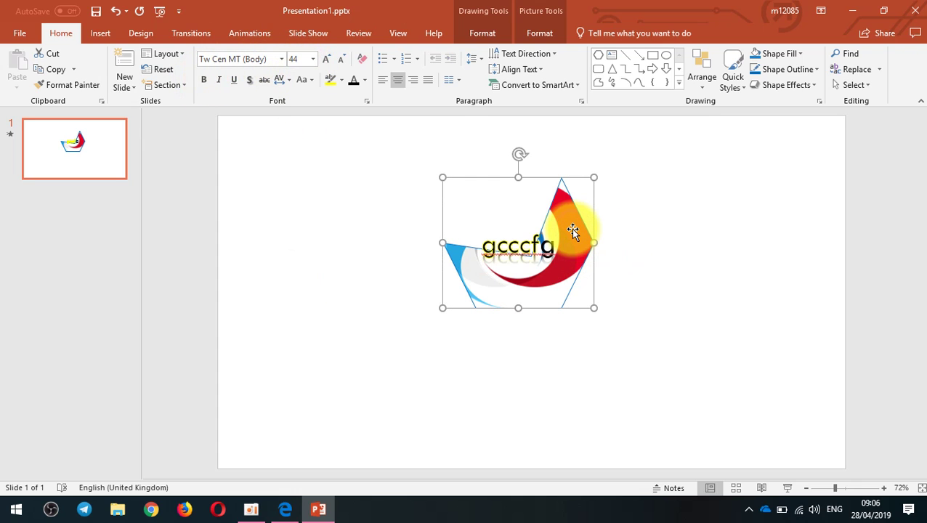
pyautogui.click(519, 24)
pyautogui.click(484, 29)
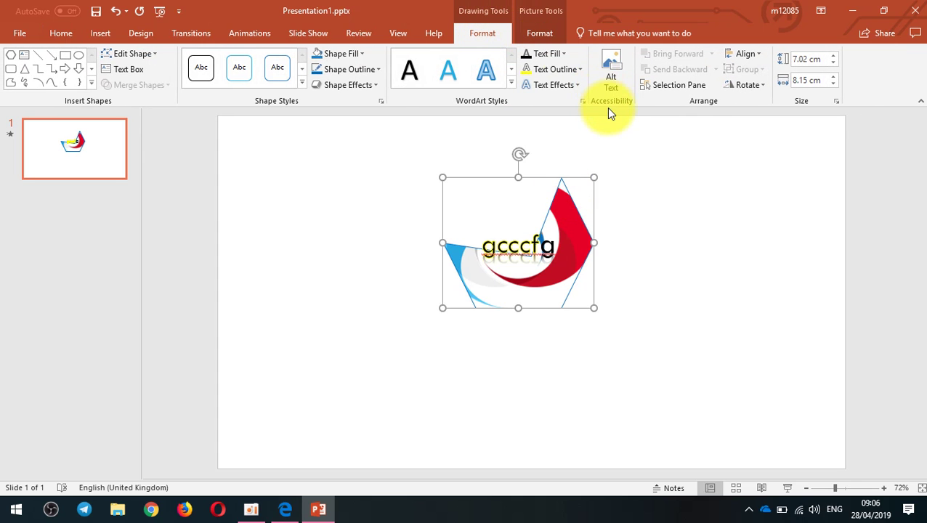
# Step: Check the Alt Text pane, then flip the shape vertically so its text is upside down
pyautogui.click(613, 87)
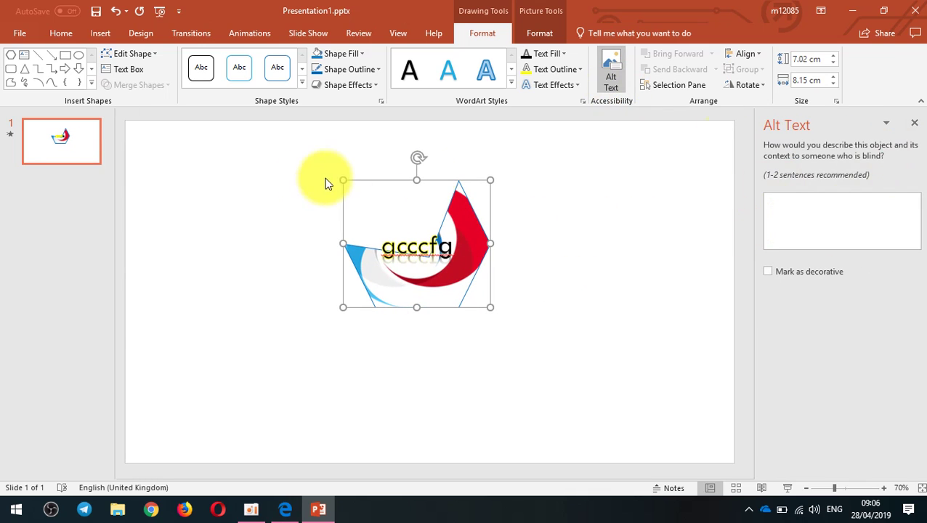
pyautogui.click(914, 123)
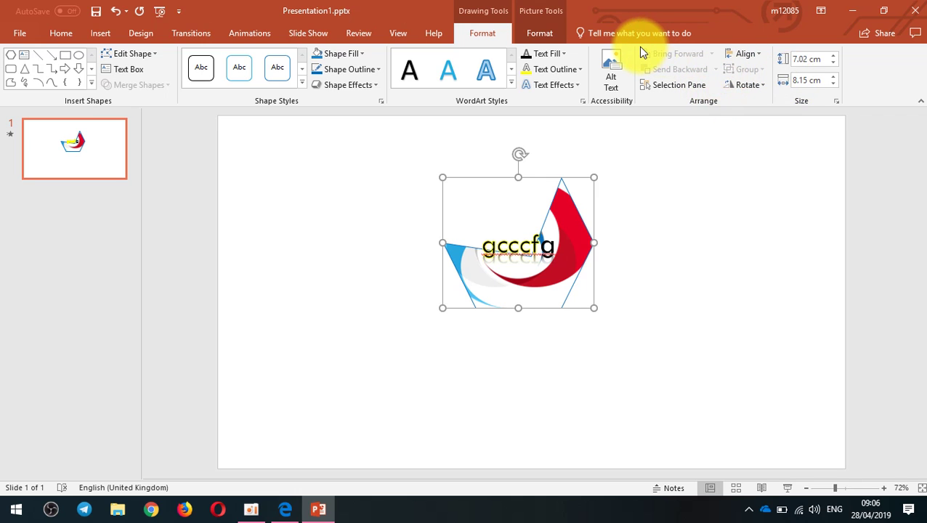
pyautogui.click(747, 84)
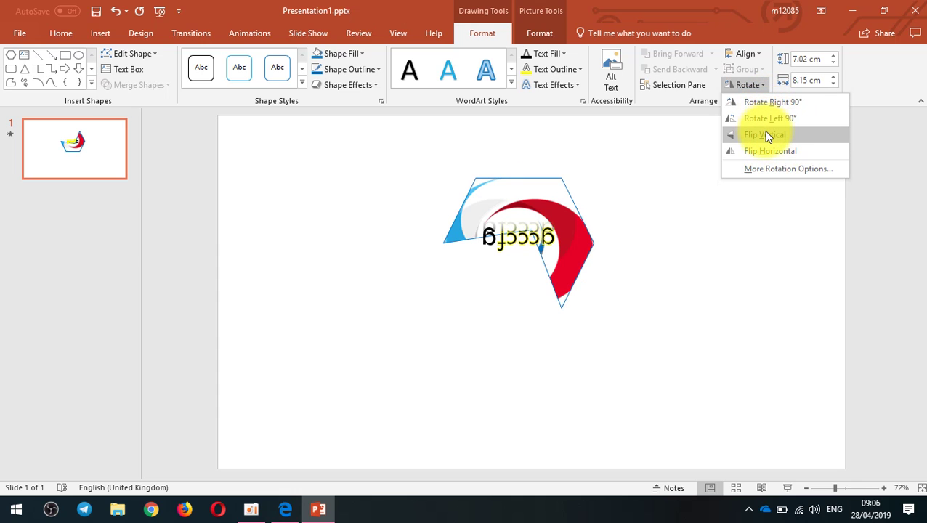
pyautogui.click(766, 134)
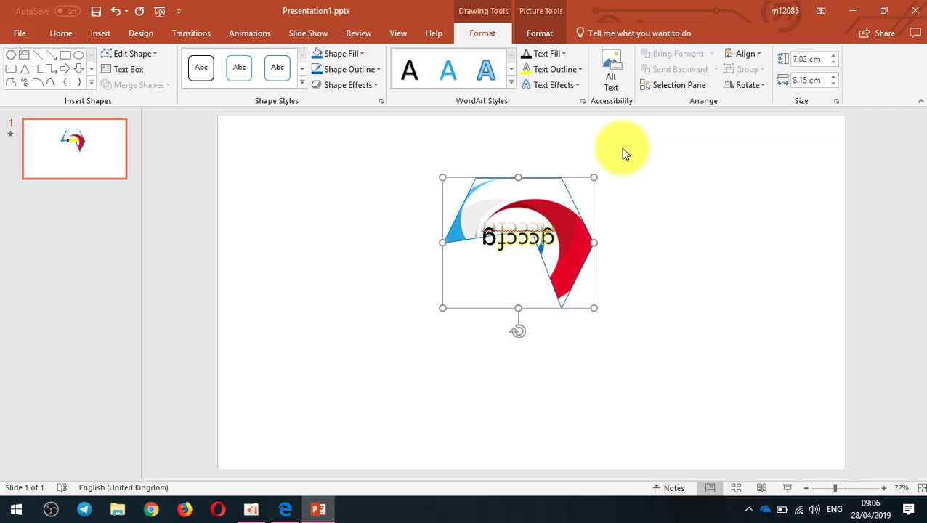
pyautogui.click(538, 32)
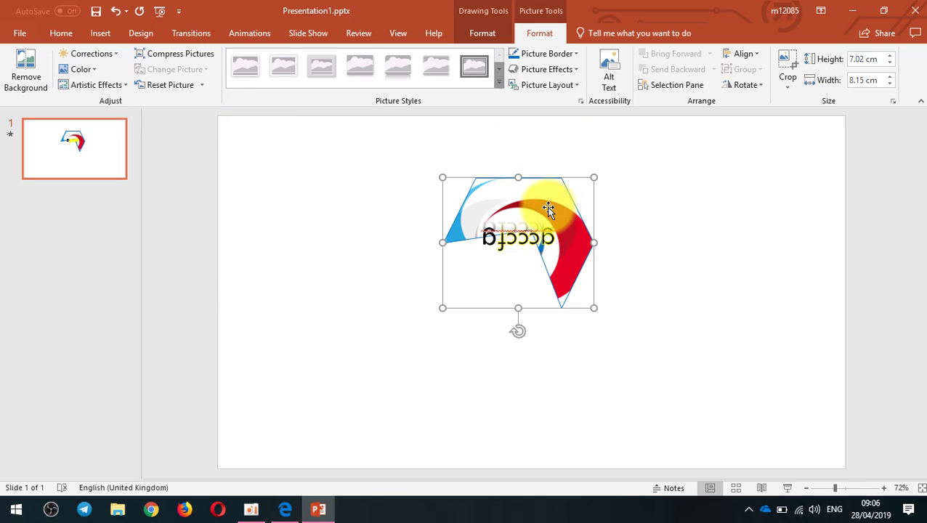
# Step: Delete the flipped picture-filled shape, leaving slide 1 empty
pyautogui.press('Delete')
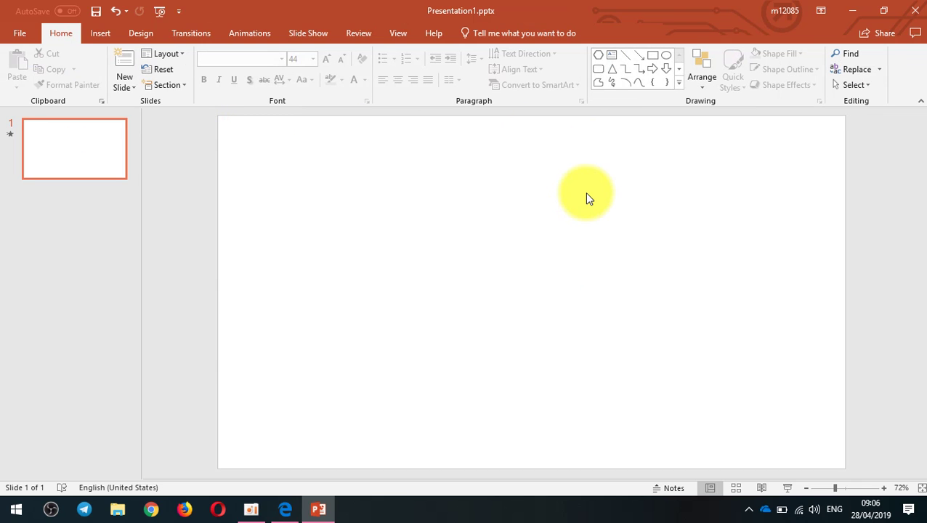